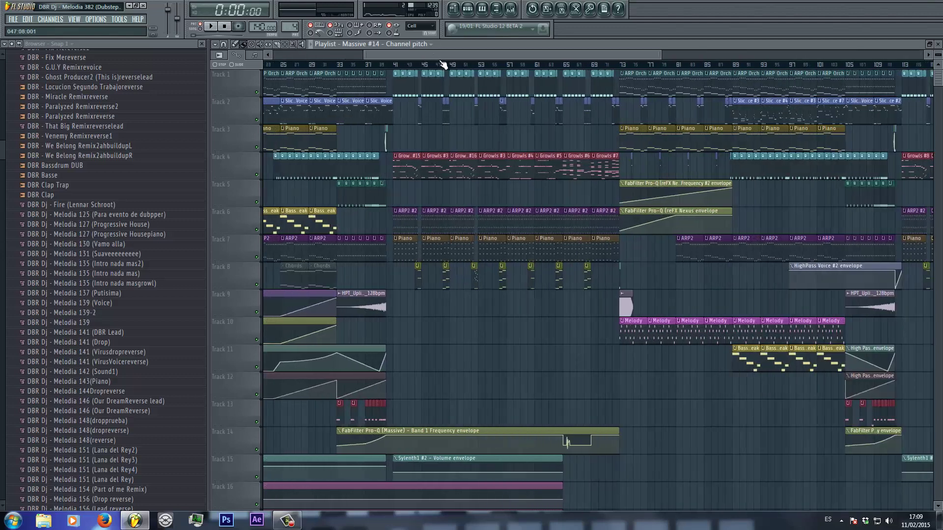
# Place the playback position at bar 17 of the playlist, where the Bass Break clips begin
pyautogui.scroll(-5, 339, 66)
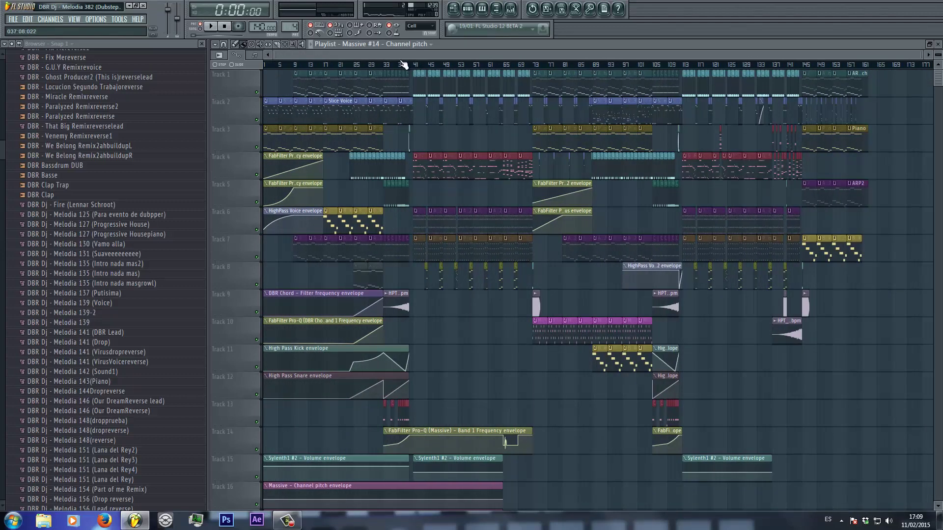
pyautogui.scroll(5, 418, 67)
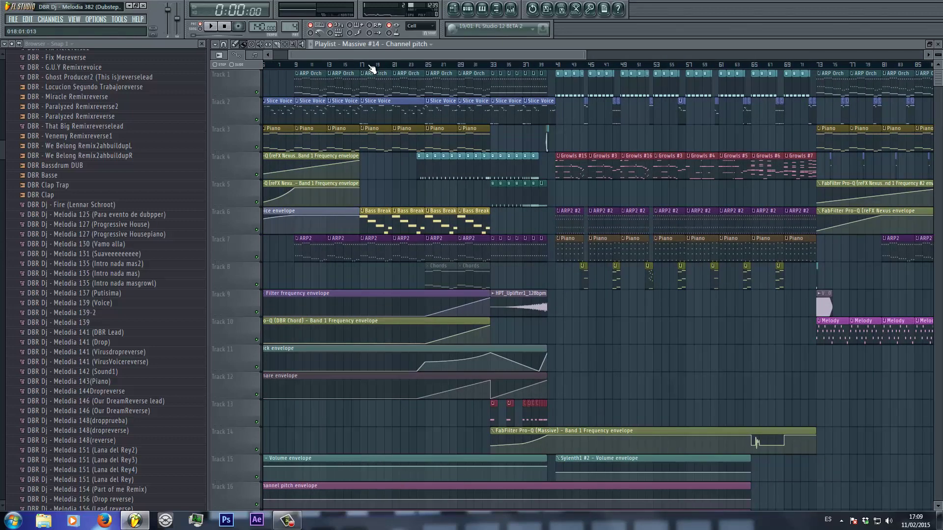
pyautogui.click(371, 69)
pyautogui.scroll(2, 372, 65)
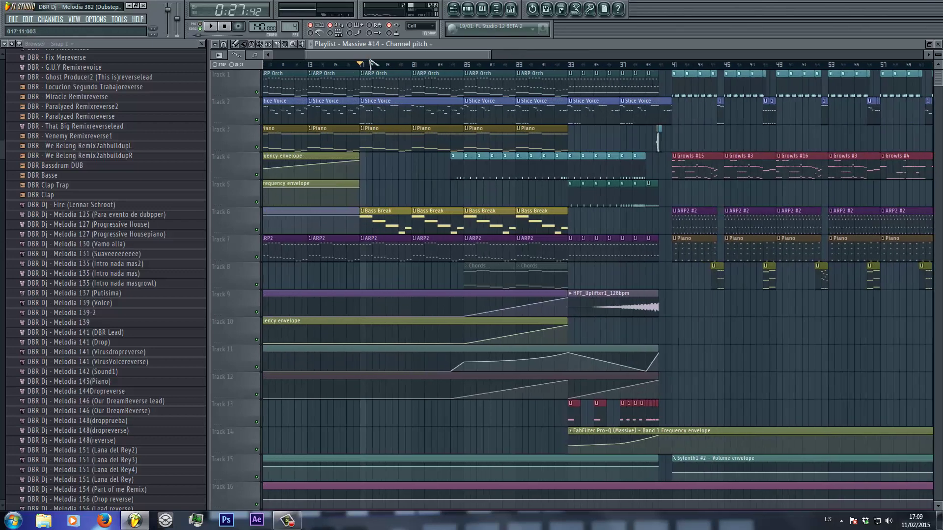
pyautogui.scroll(2, 371, 65)
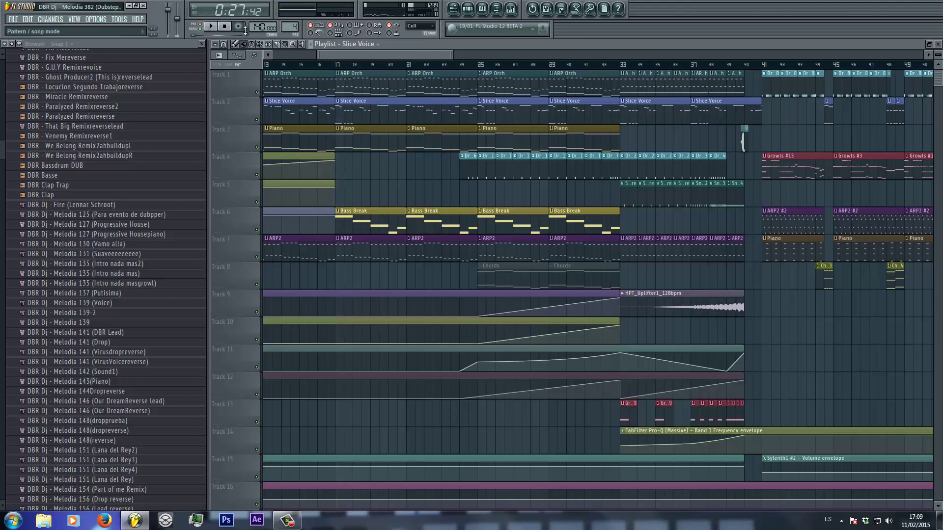
# Play the Slice Voice pattern, examine its sliced acapella notes in the piano roll, and return to the playlist
pyautogui.click(564, 100)
pyautogui.press('space')
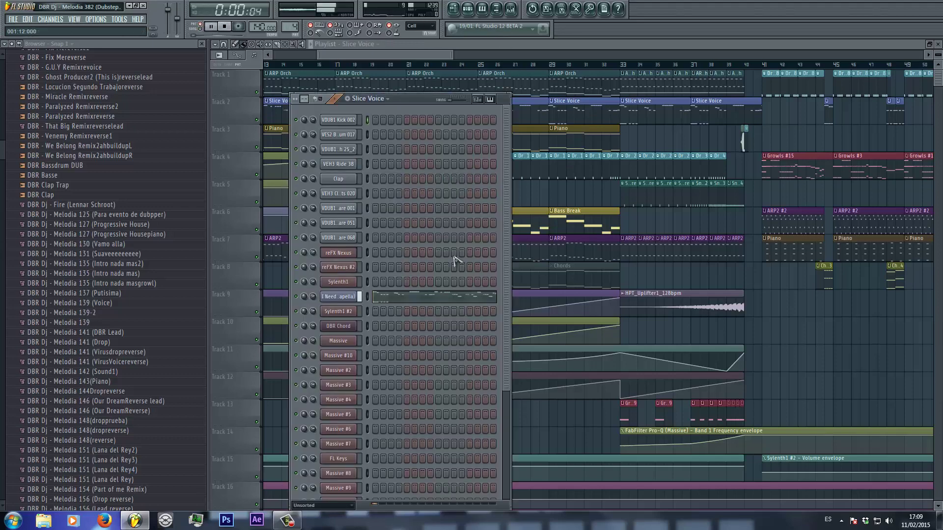
pyautogui.click(432, 297)
pyautogui.scroll(-4, 410, 66)
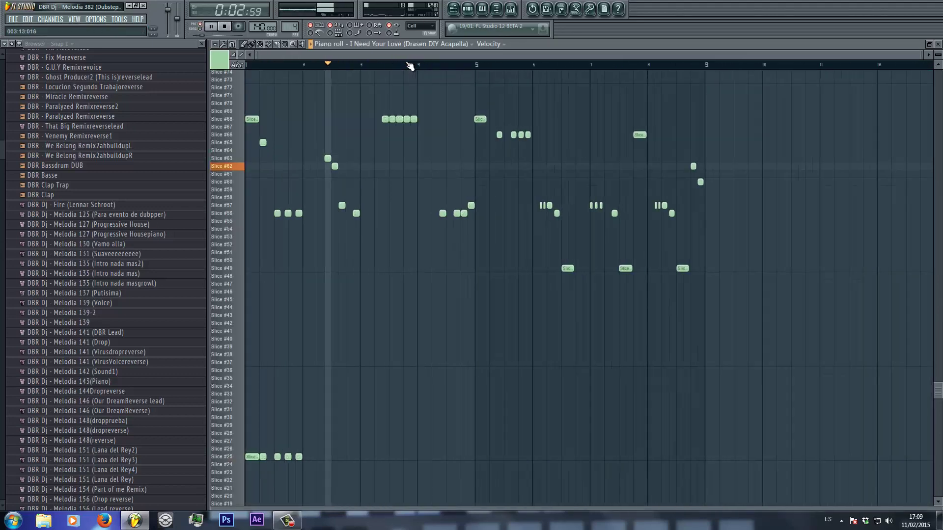
pyautogui.scroll(-2, 442, 177)
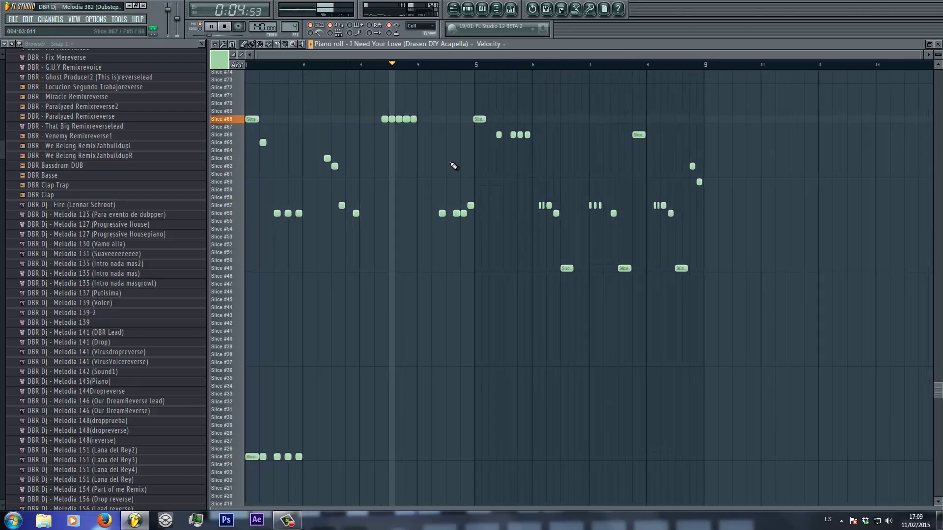
pyautogui.scroll(1, 461, 216)
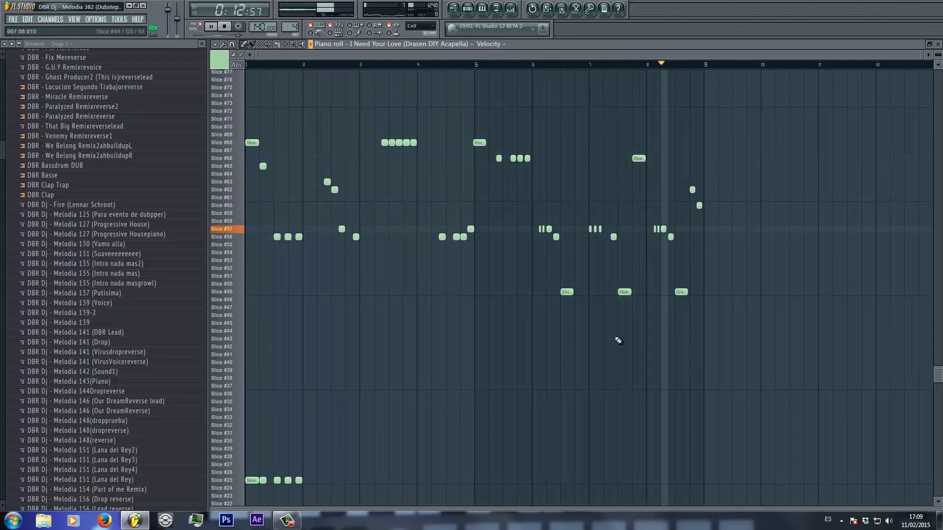
pyautogui.press('space')
pyautogui.click(453, 8)
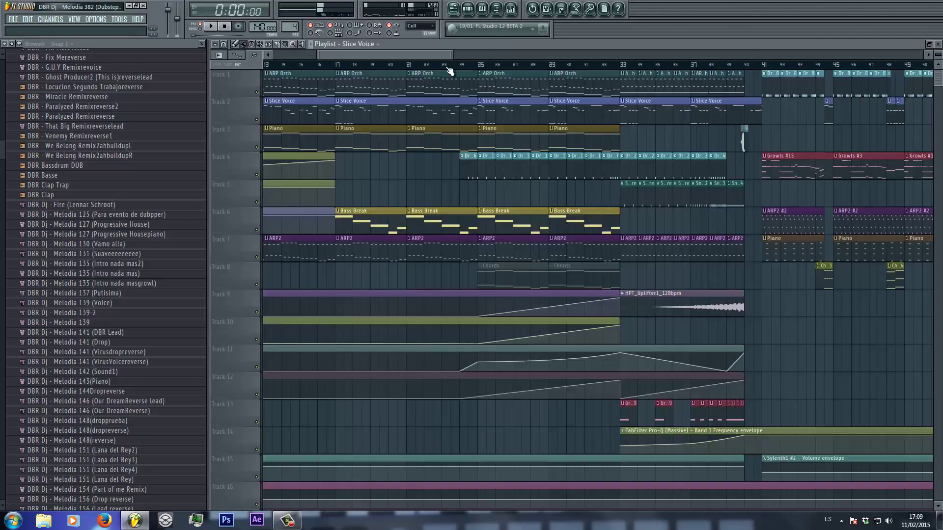
# Play the arrangement from bar 40 into the Growls section and stop playback
pyautogui.scroll(-5, 454, 71)
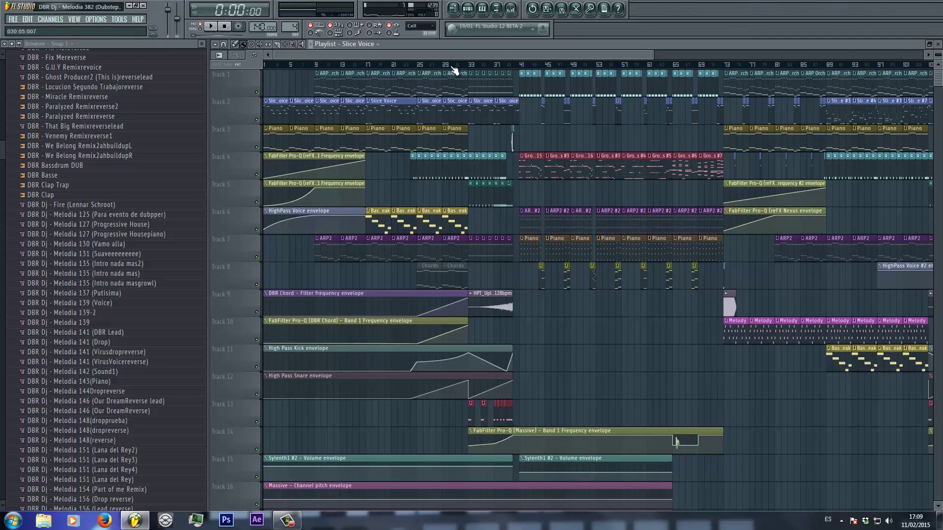
pyautogui.scroll(3, 521, 72)
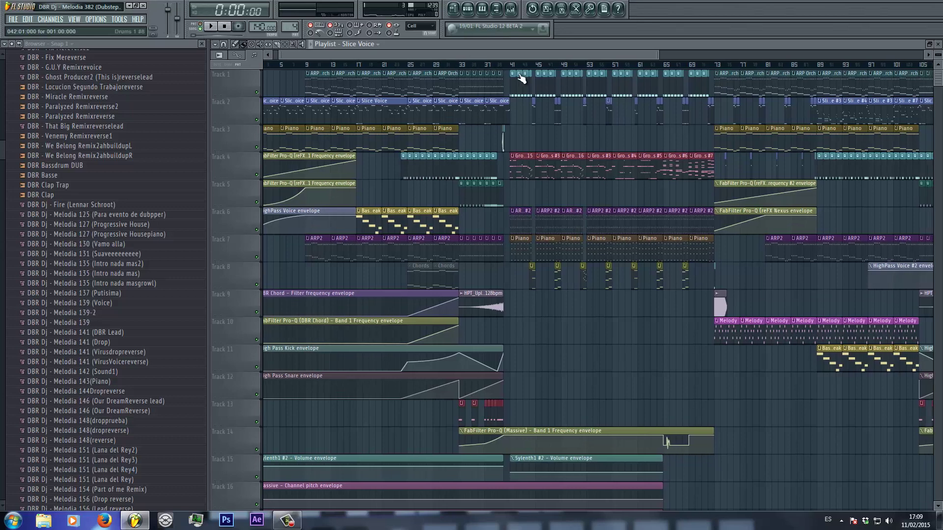
pyautogui.scroll(3, 524, 73)
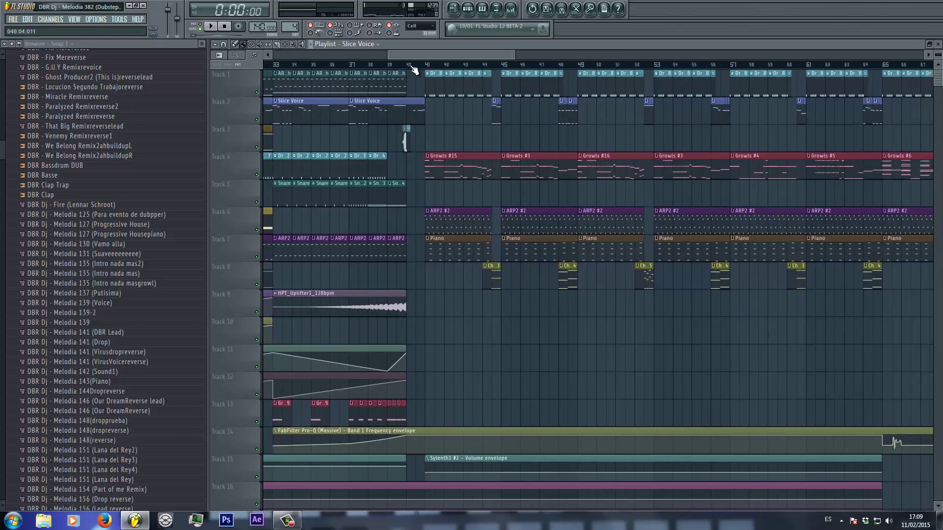
pyautogui.click(407, 65)
pyautogui.moveTo(435, 55); pyautogui.dragTo(447, 57)
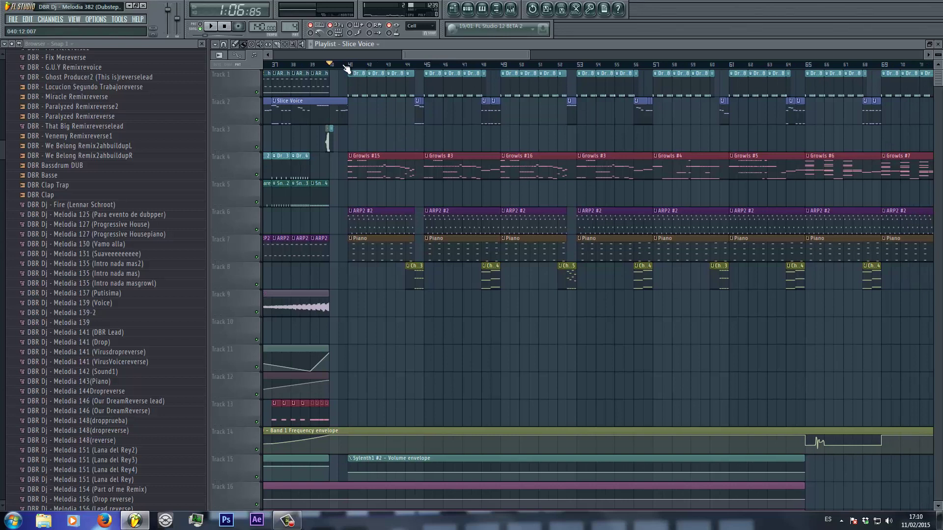
pyautogui.moveTo(413, 57); pyautogui.dragTo(419, 58)
pyautogui.press('space')
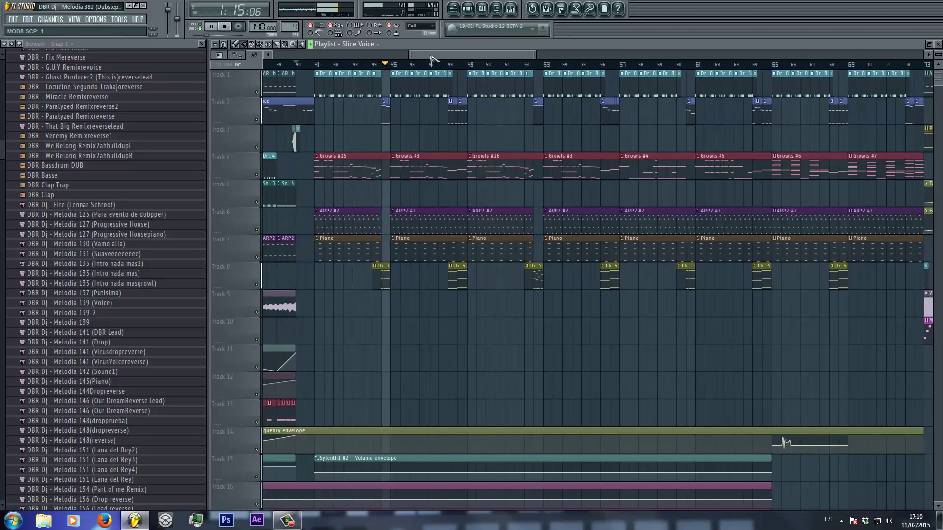
pyautogui.press('space')
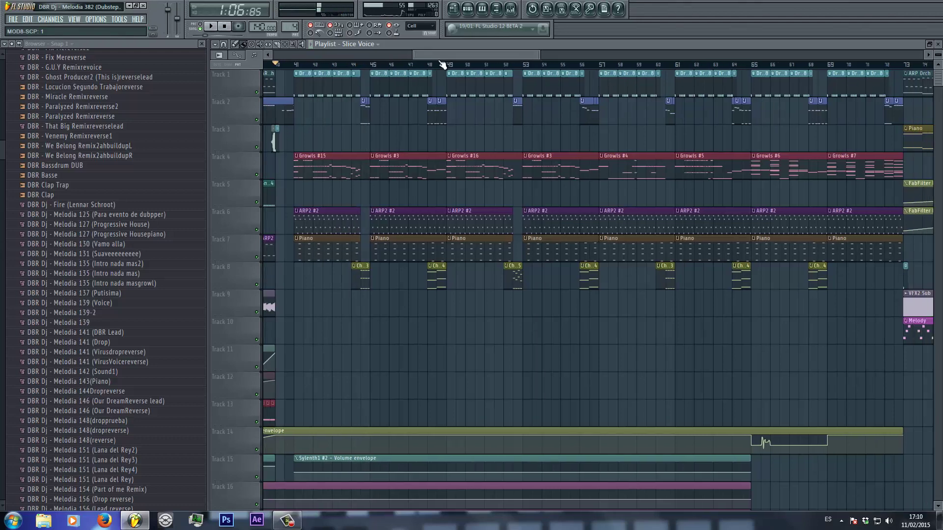
# In the Melodia 417 project, place the playback position at bar 17, where the Chords #2 clips begin
pyautogui.scroll(-5, 442, 65)
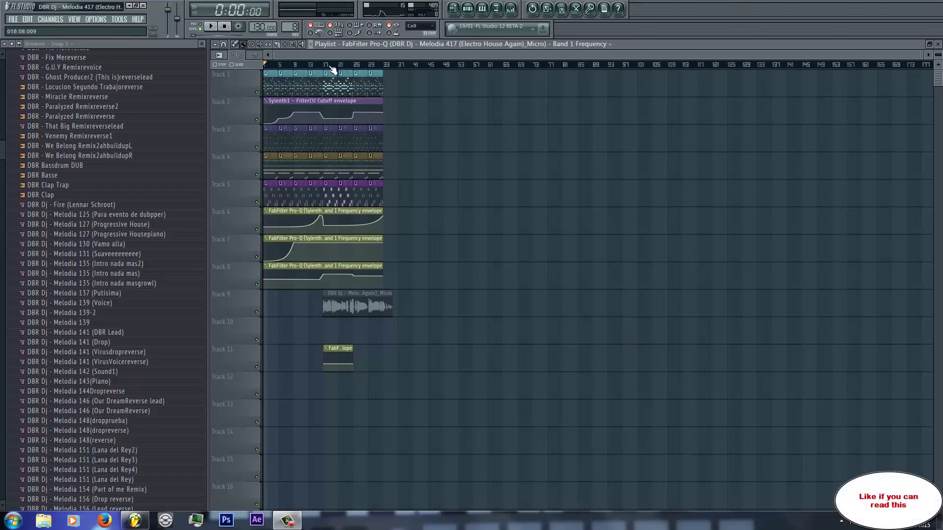
pyautogui.scroll(5, 332, 63)
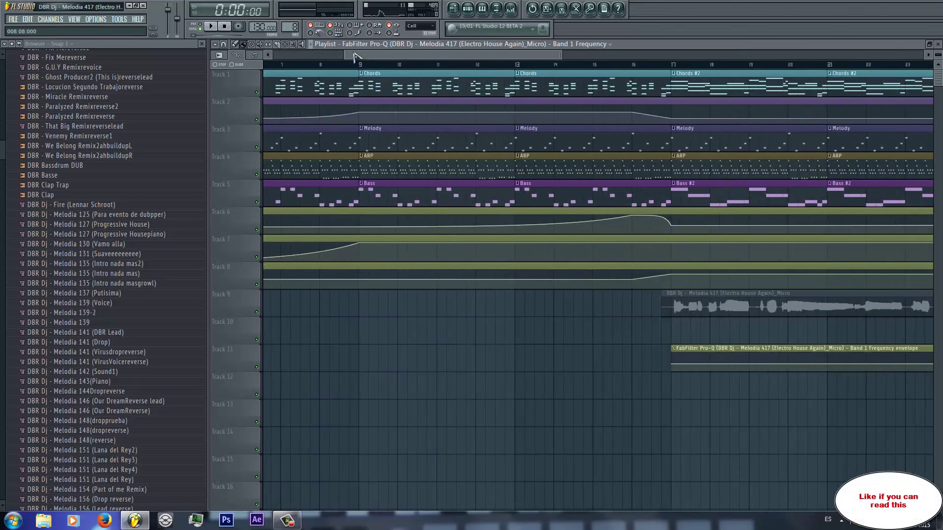
pyautogui.scroll(-4, 325, 69)
pyautogui.click(486, 69)
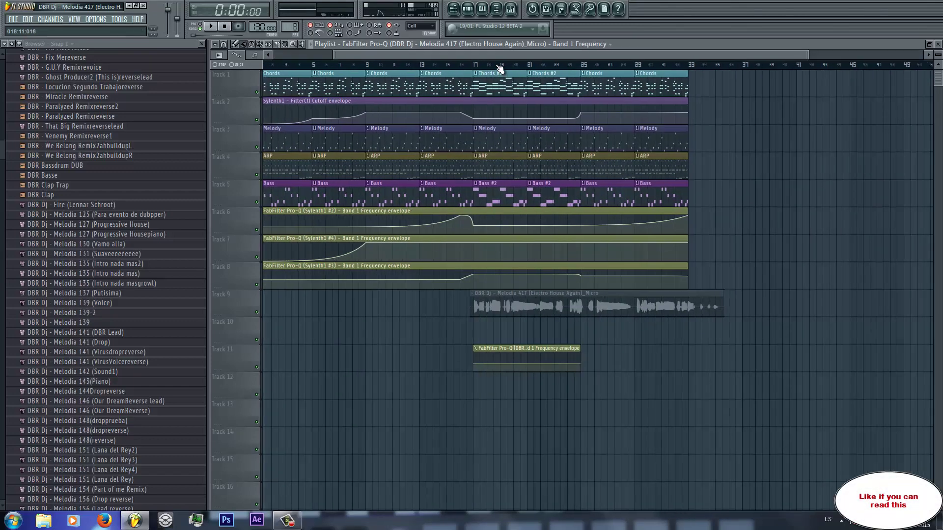
pyautogui.scroll(2, 472, 68)
pyautogui.hscroll(3, 471, 67)
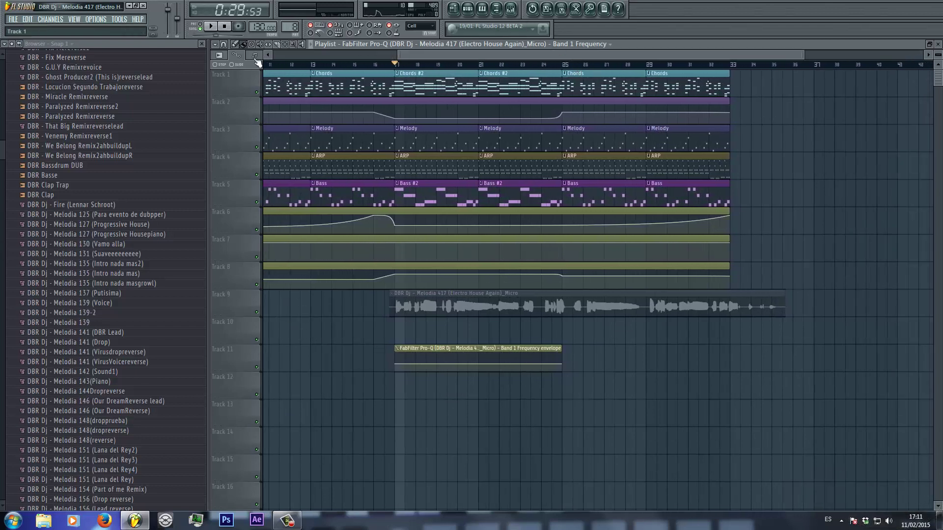
# Unmute the Micro vocal recording on track 9, solo its track, and briefly play from the clip's start
pyautogui.click(507, 312)
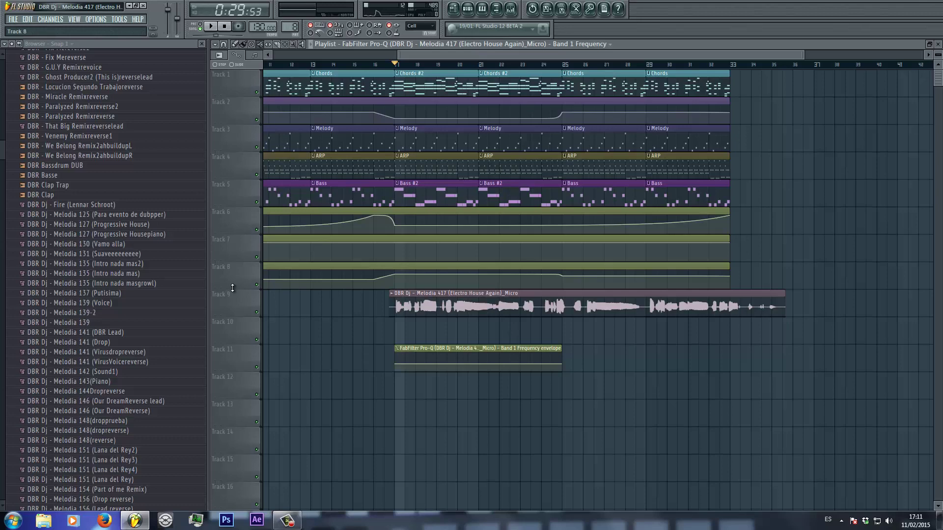
pyautogui.click(259, 318)
pyautogui.scroll(4, 422, 68)
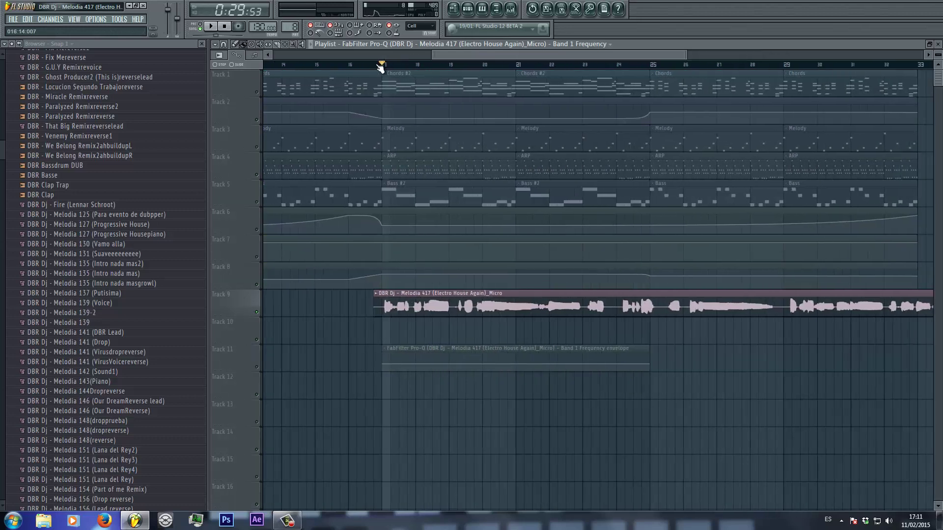
pyautogui.press('space')
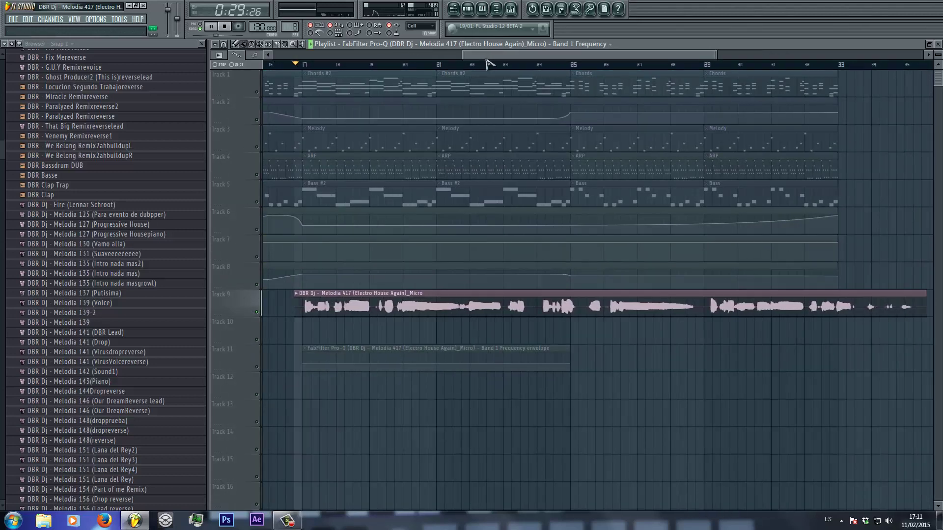
pyautogui.press('space')
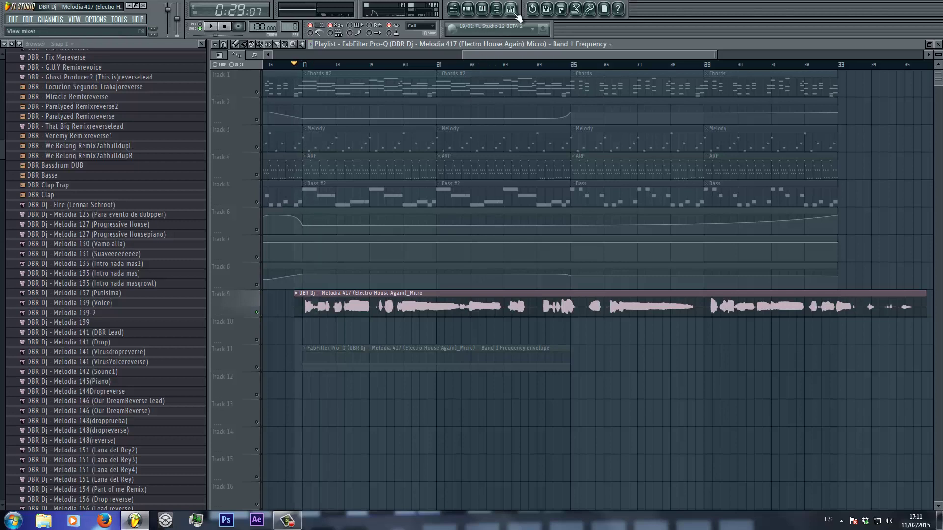
# Enable track 11, raise its Band 1 Frequency envelope to 100%, and play the soloed vocal recording
pyautogui.click(261, 370)
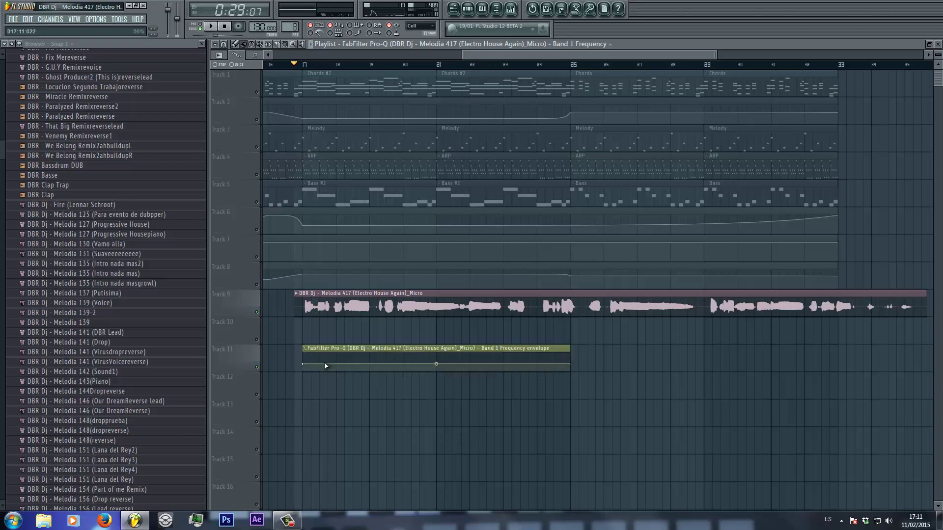
pyautogui.moveTo(571, 368); pyautogui.dragTo(575, 331)
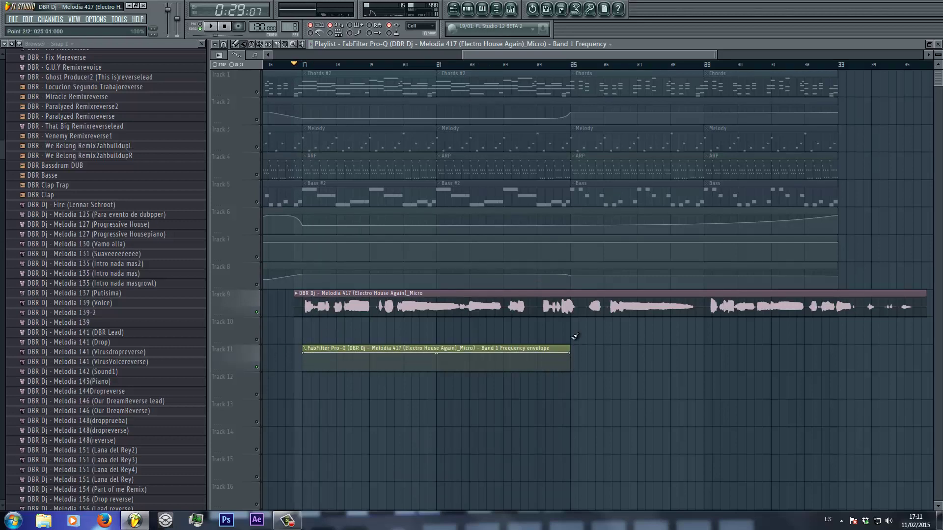
pyautogui.press('space')
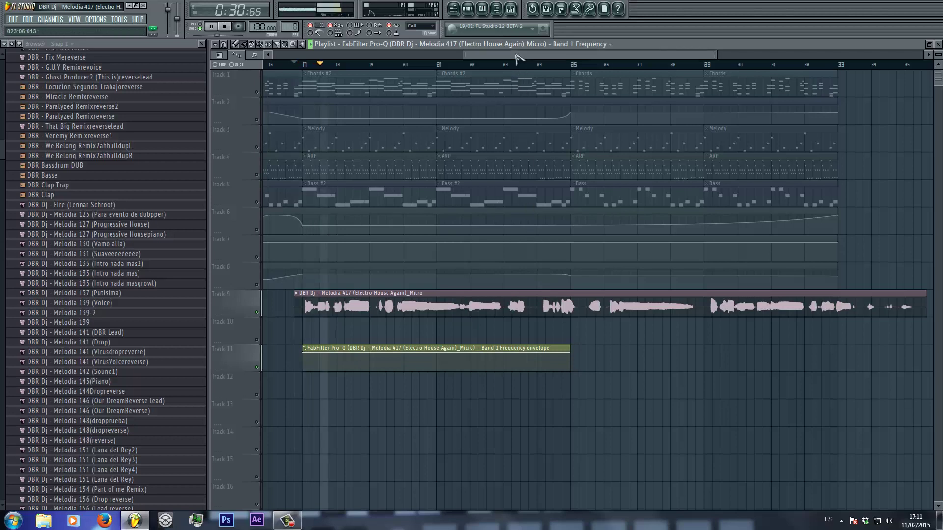
pyautogui.moveTo(516, 58); pyautogui.dragTo(526, 58)
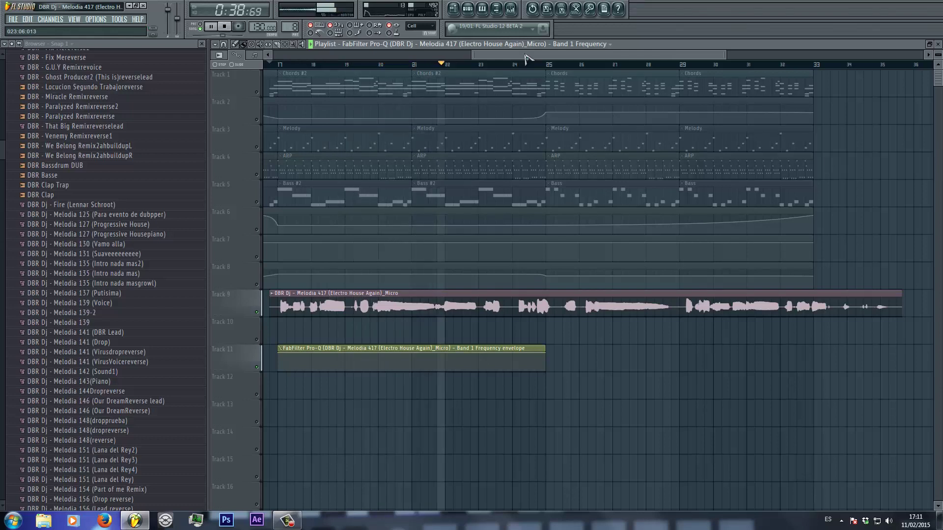
pyautogui.scroll(-3, 526, 57)
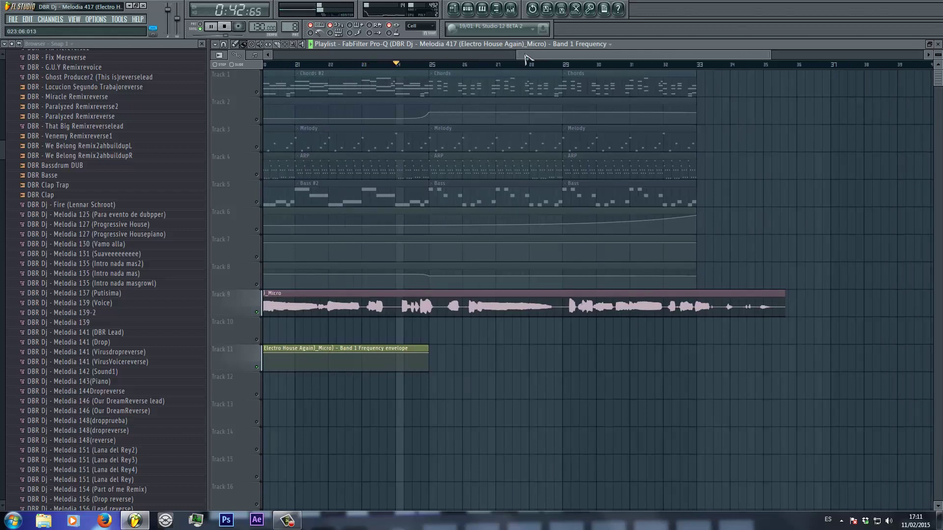
pyautogui.moveTo(240, 317)
pyautogui.mouseDown()
pyautogui.moveTo(243, 398)
pyautogui.moveTo(255, 320)
pyautogui.mouseUp()
pyautogui.rightClick(255, 319)
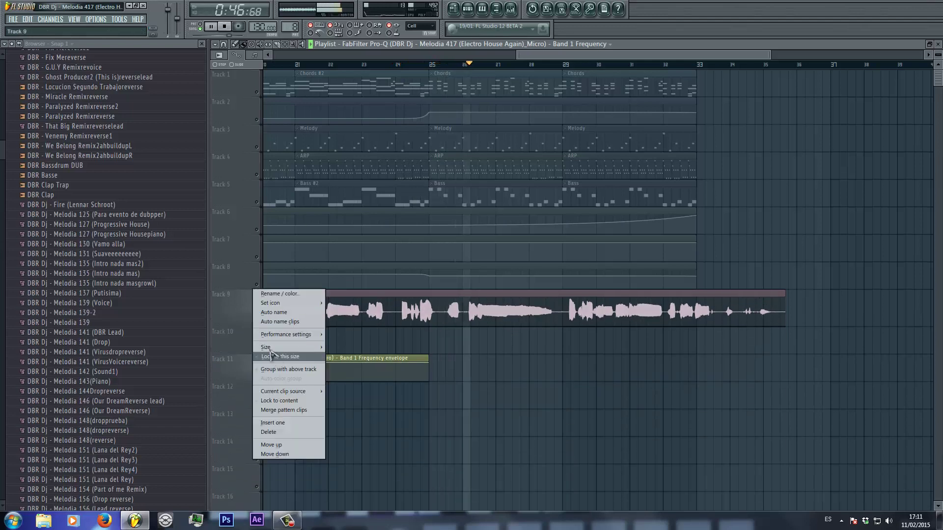
pyautogui.moveTo(275, 348)
pyautogui.click(340, 366)
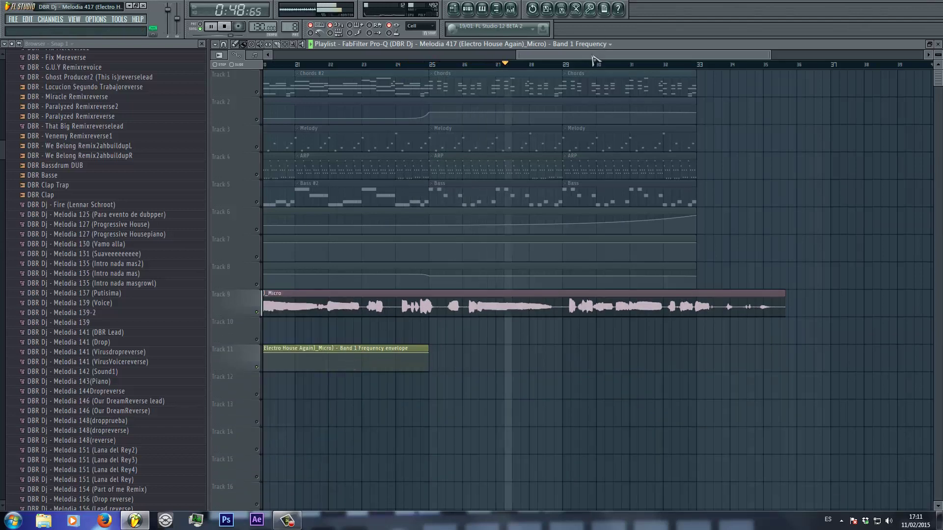
# Listen to the soloed vocal recording through to its end and stop playback
pyautogui.moveTo(594, 55); pyautogui.dragTo(606, 57)
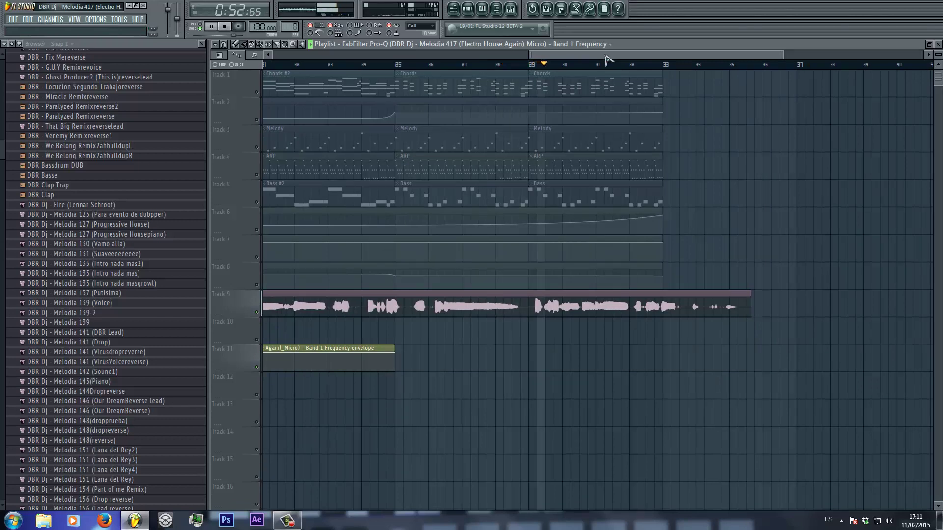
pyautogui.hscroll(3, 605, 57)
pyautogui.hscroll(2, 605, 57)
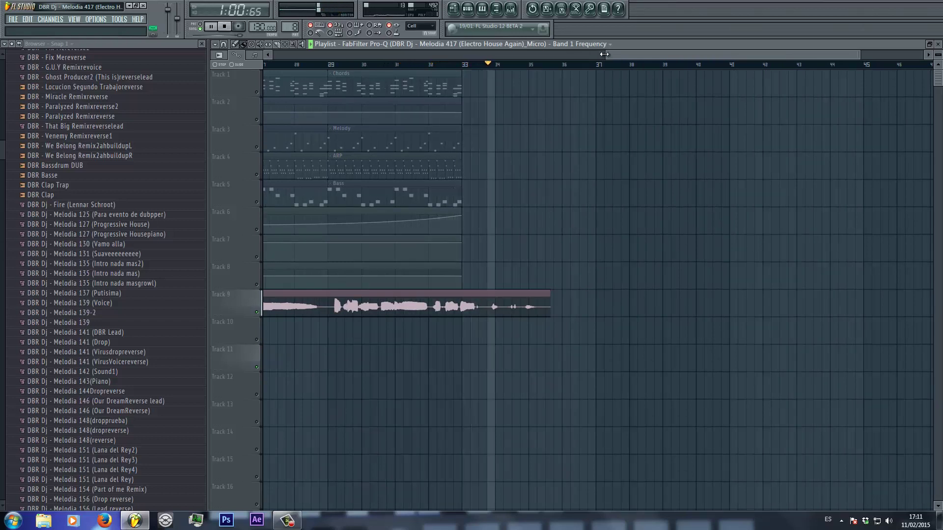
pyautogui.press('space')
# Turn all playlist tracks back on and mute the Micro vocal recording clip on track 9
pyautogui.scroll(-1, 604, 70)
pyautogui.scroll(-3, 604, 69)
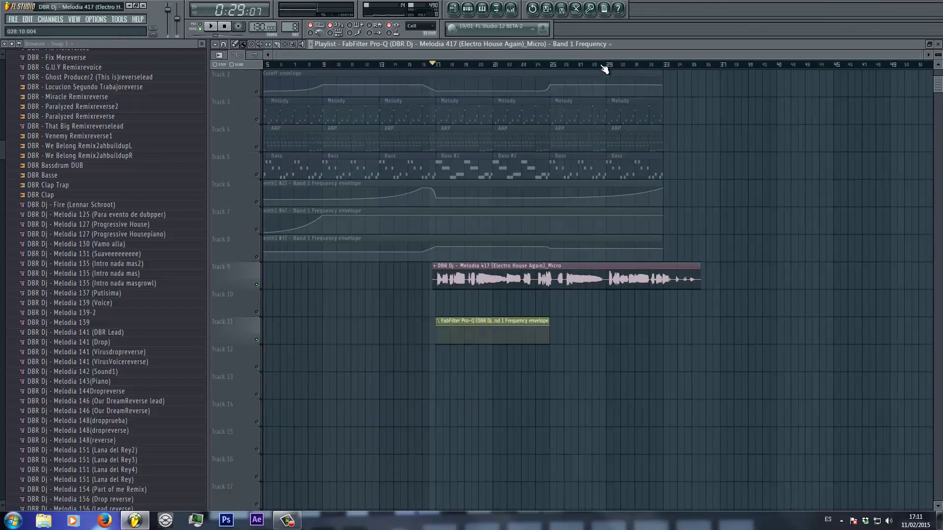
pyautogui.rightClick(258, 286)
pyautogui.click(257, 284)
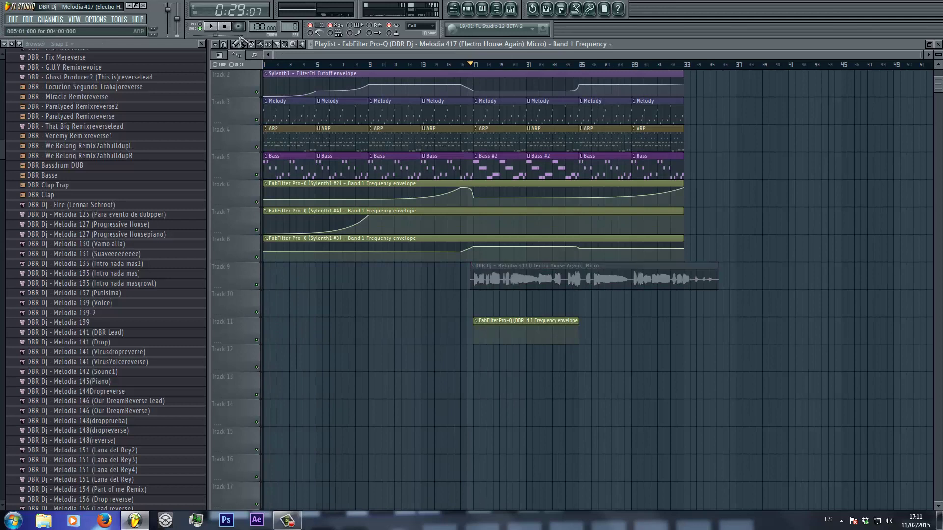
pyautogui.scroll(1, 493, 152)
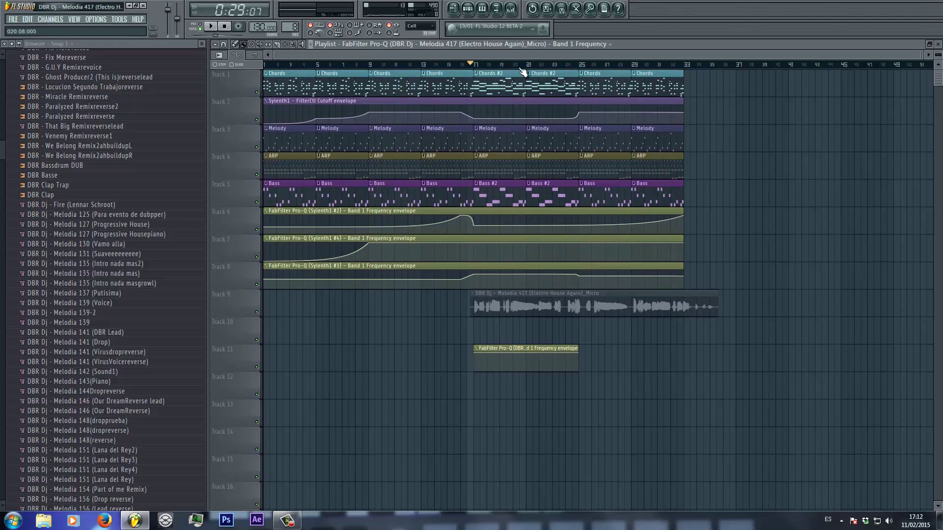
# Check the mixer tracks and the Unsorted channel group, and return to the playlist
pyautogui.click(511, 9)
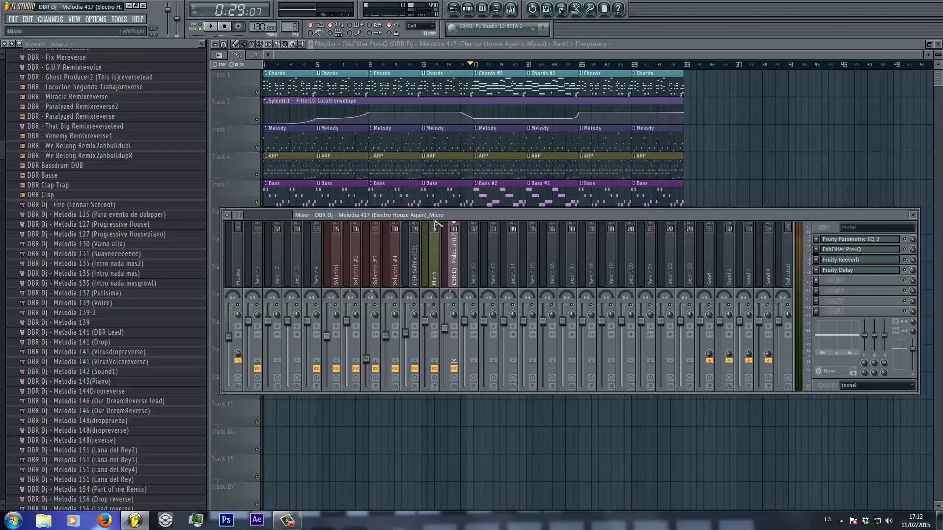
pyautogui.click(467, 8)
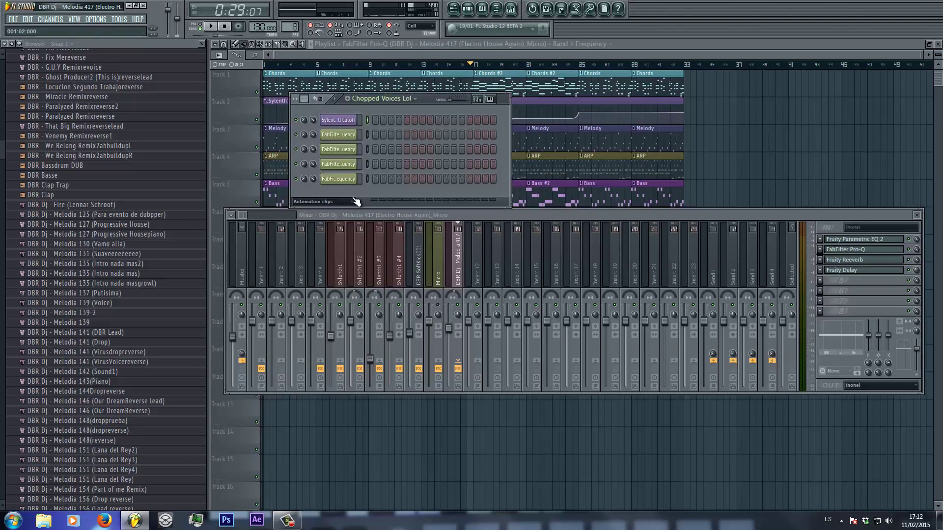
pyautogui.click(334, 205)
pyautogui.click(344, 243)
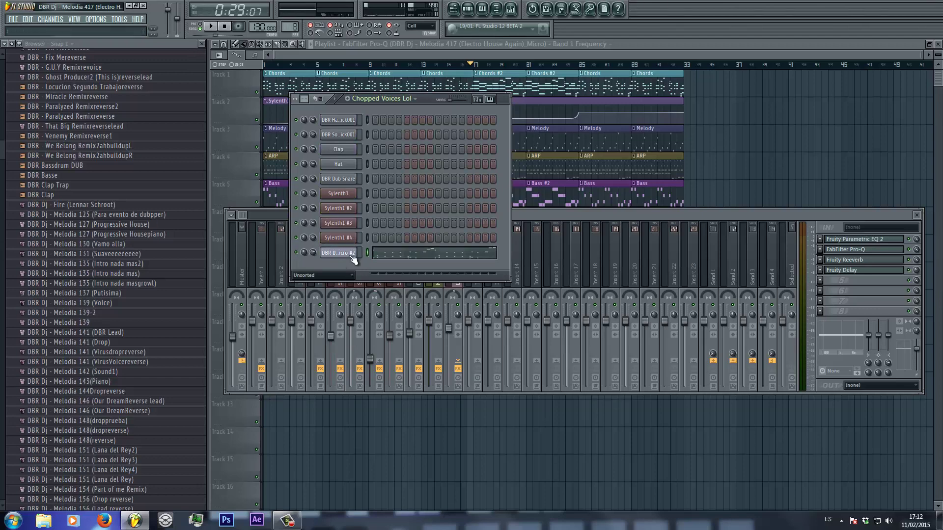
pyautogui.click(563, 47)
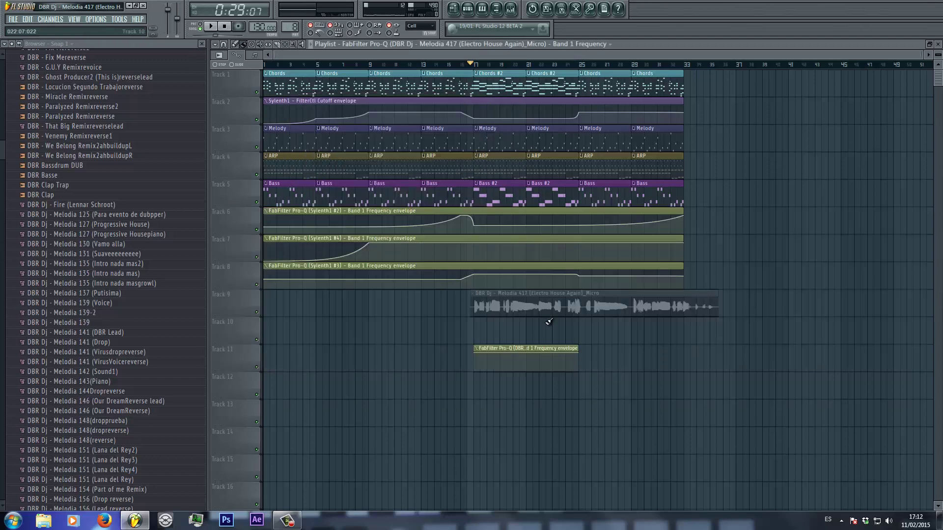
# Examine the Micro vocal clip's channel settings and its mixer track's Fruity Delay, FabFilter Pro-Q and Fruity Parametric EQ 2 effects
pyautogui.doubleClick(553, 307)
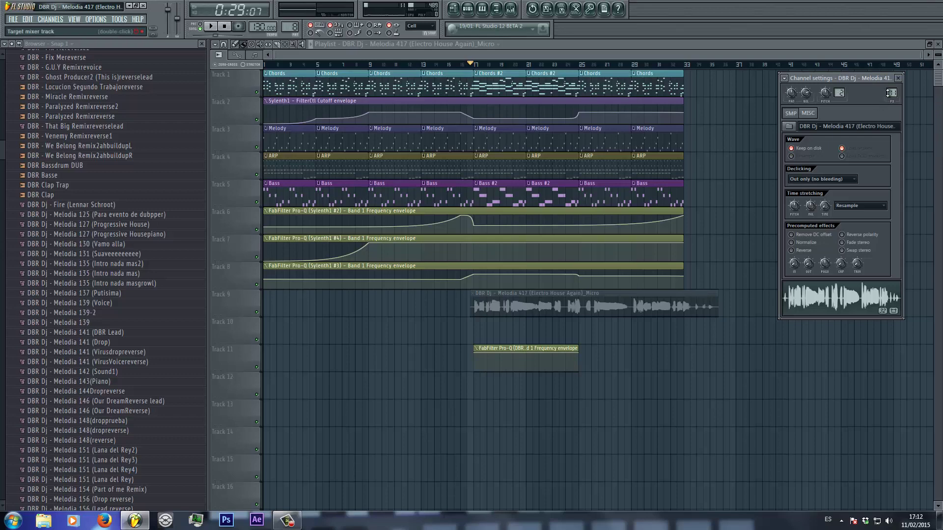
pyautogui.click(511, 8)
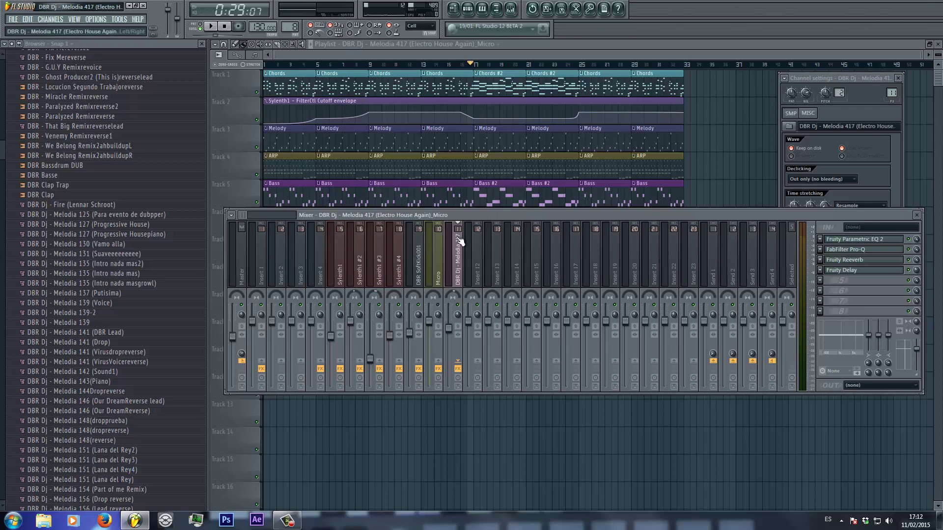
pyautogui.click(872, 272)
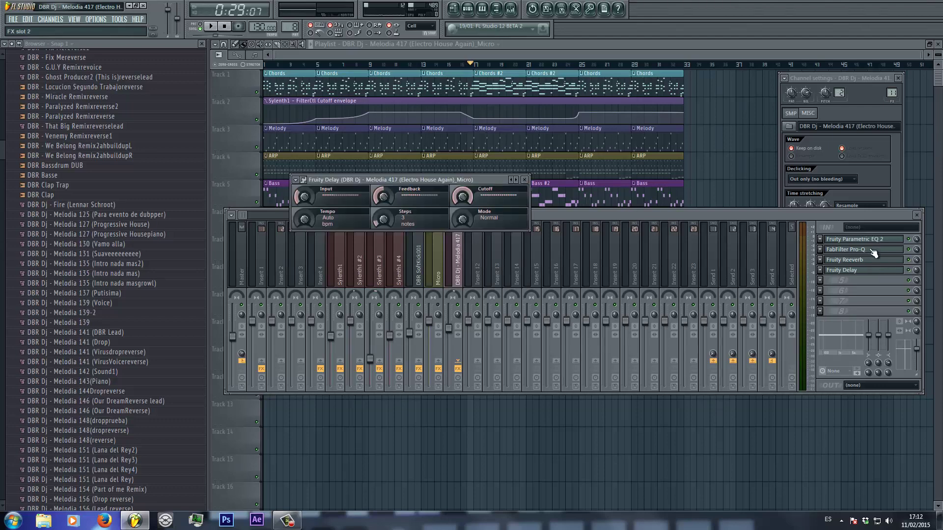
pyautogui.click(873, 252)
pyautogui.click(387, 228)
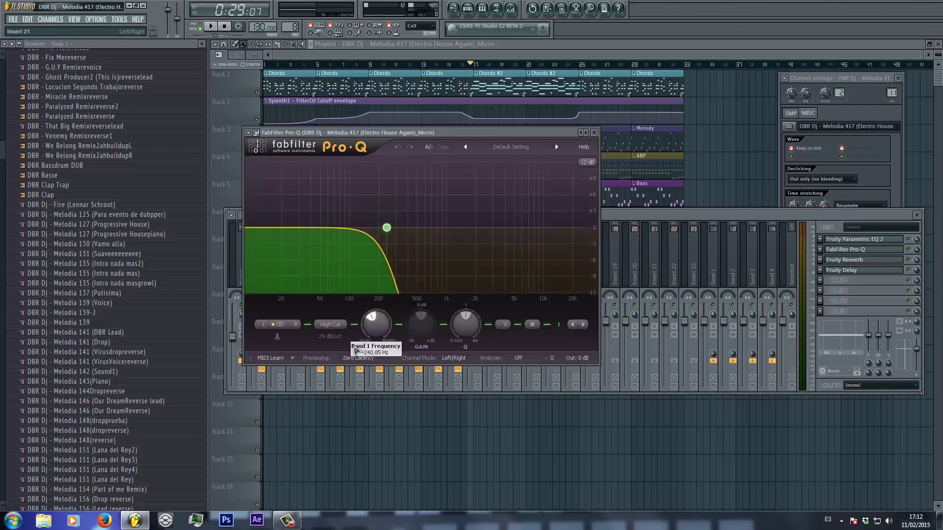
pyautogui.click(875, 240)
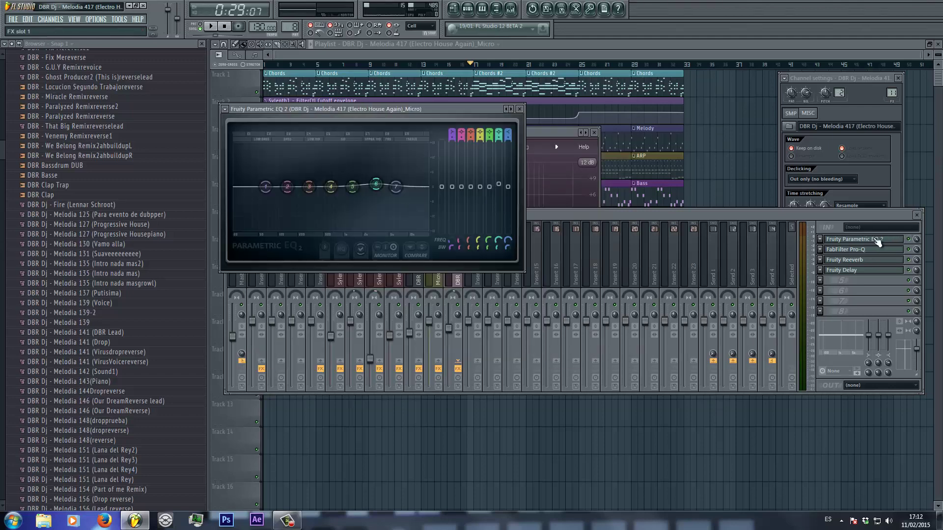
pyautogui.click(873, 241)
pyautogui.click(846, 245)
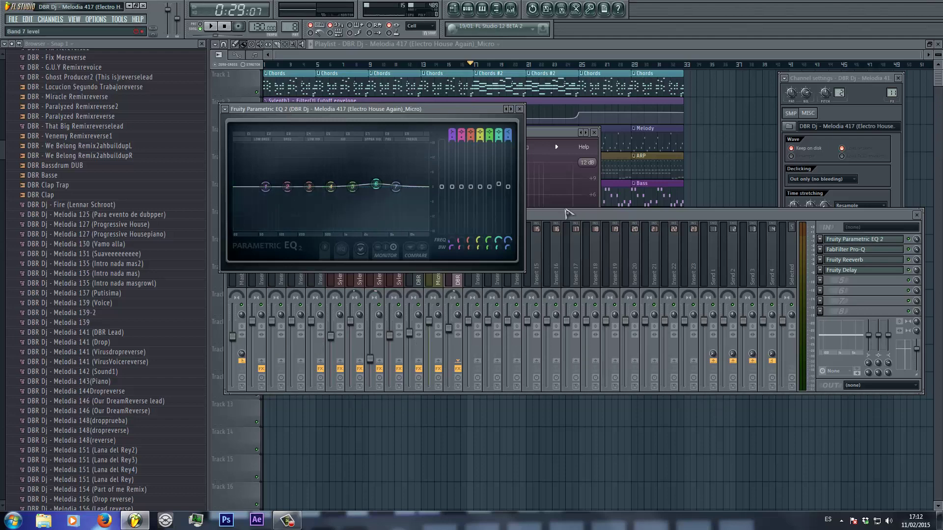
pyautogui.click(539, 216)
pyautogui.click(428, 101)
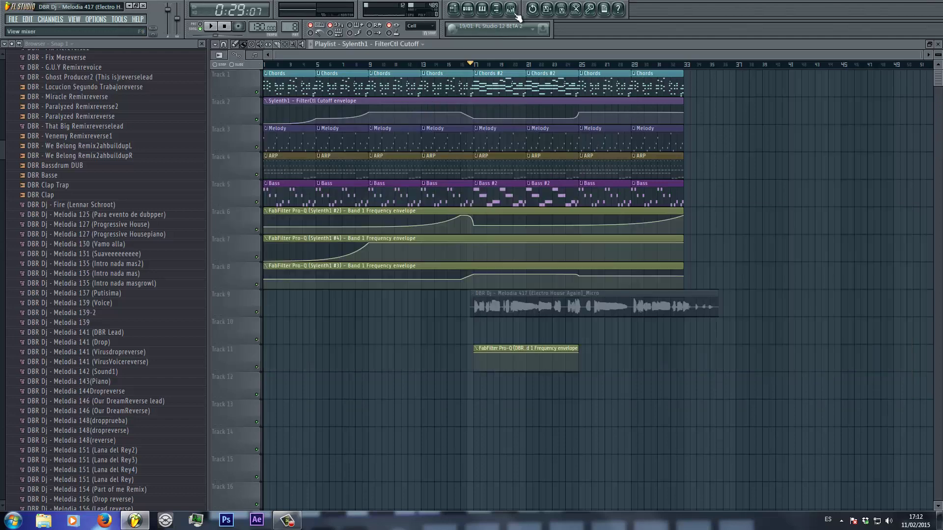
# Reopen the Micro vocal clip's channel settings, display the Unsorted channel group, and select the sliced Micro #2 channel
pyautogui.hscroll(3, 472, 56)
pyautogui.click(334, 293)
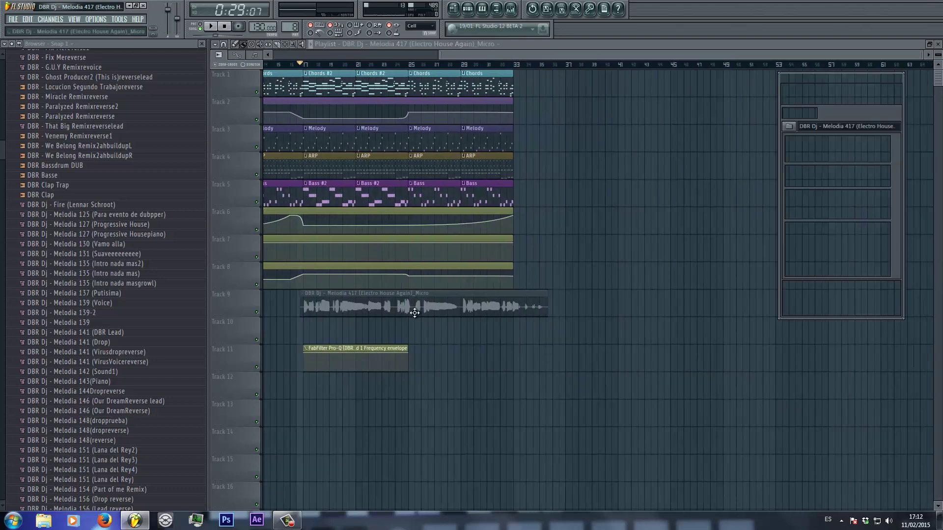
pyautogui.click(468, 9)
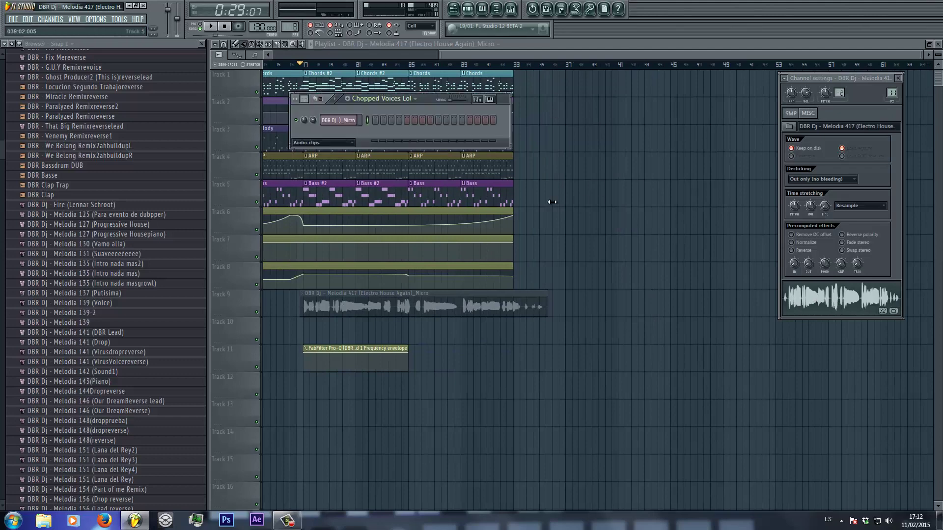
pyautogui.click(344, 143)
pyautogui.click(331, 186)
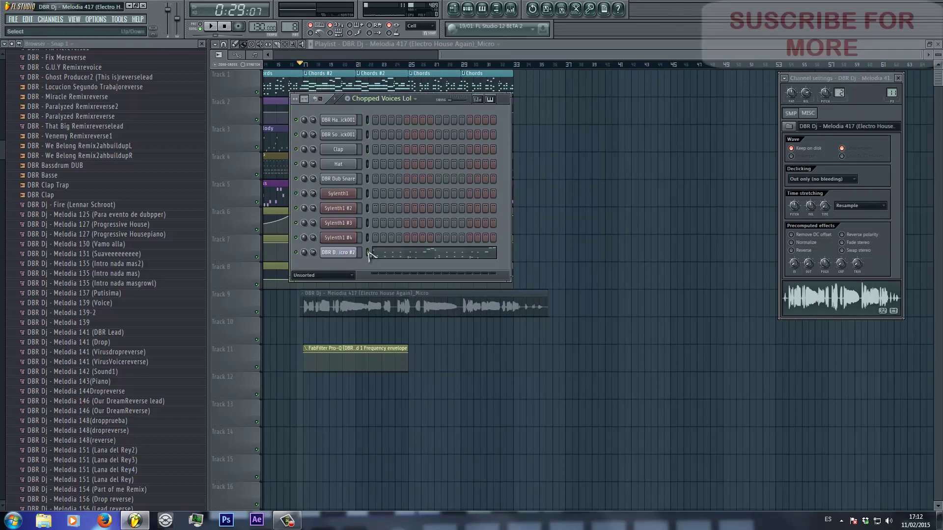
pyautogui.click(367, 252)
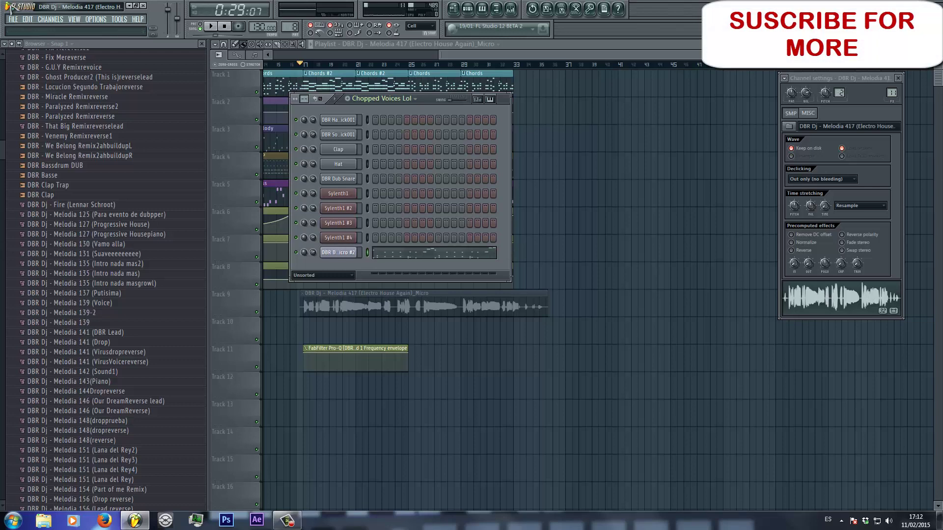
# Add a new Slicex channel to the project
pyautogui.click(50, 20)
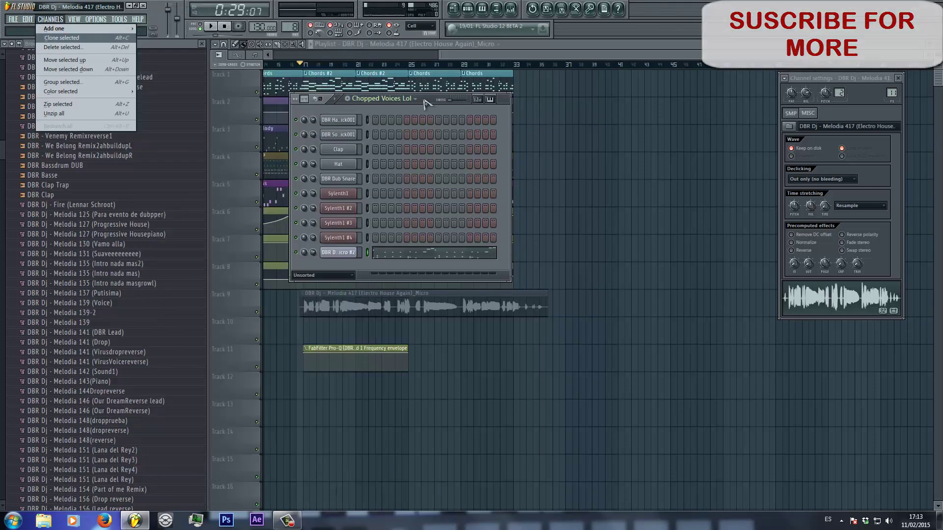
pyautogui.press('Escape')
pyautogui.click(50, 20)
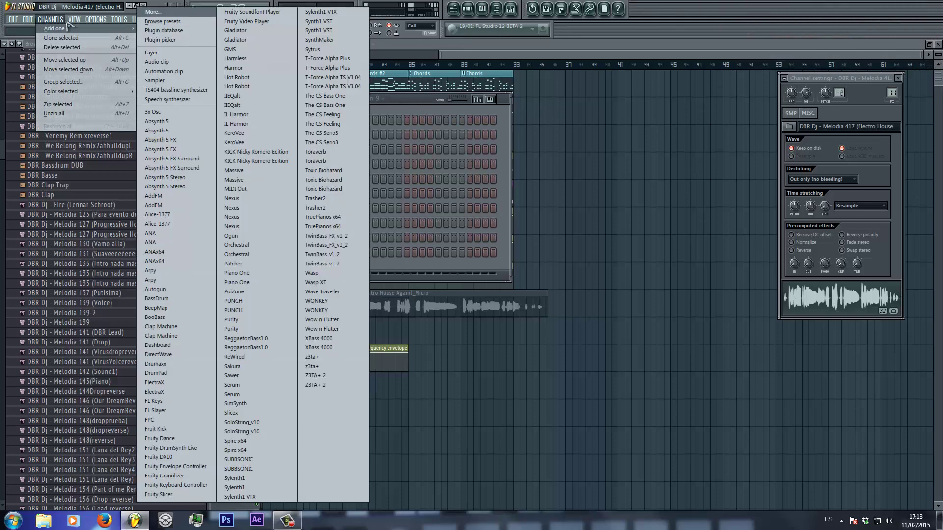
pyautogui.click(233, 413)
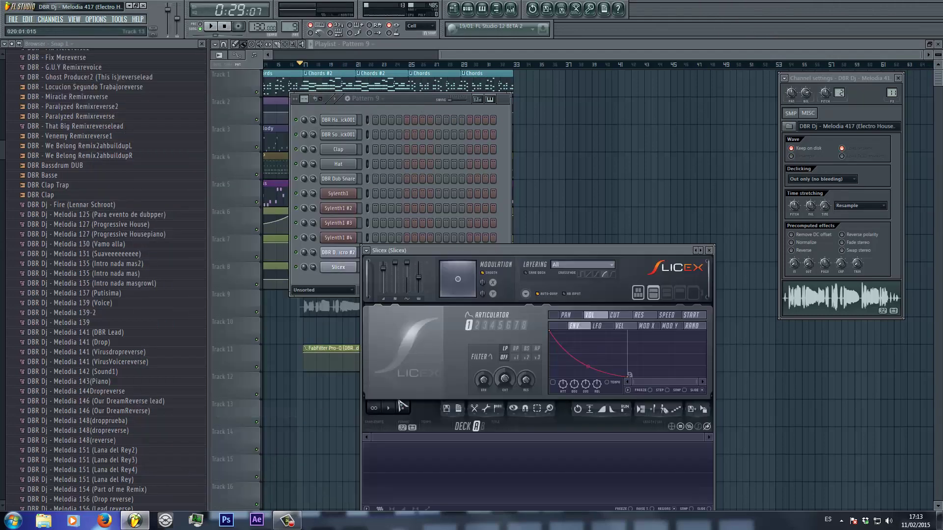
# Load the Micro vocal recording from its channel settings into deck A of the new Slicex
pyautogui.moveTo(499, 252); pyautogui.dragTo(422, 130)
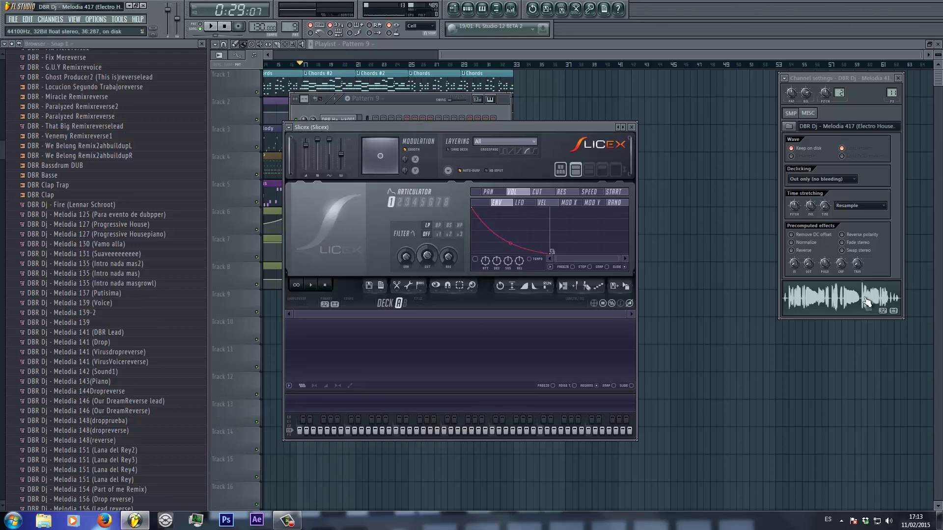
pyautogui.moveTo(865, 301); pyautogui.dragTo(658, 311)
pyautogui.moveTo(423, 340); pyautogui.dragTo(422, 340)
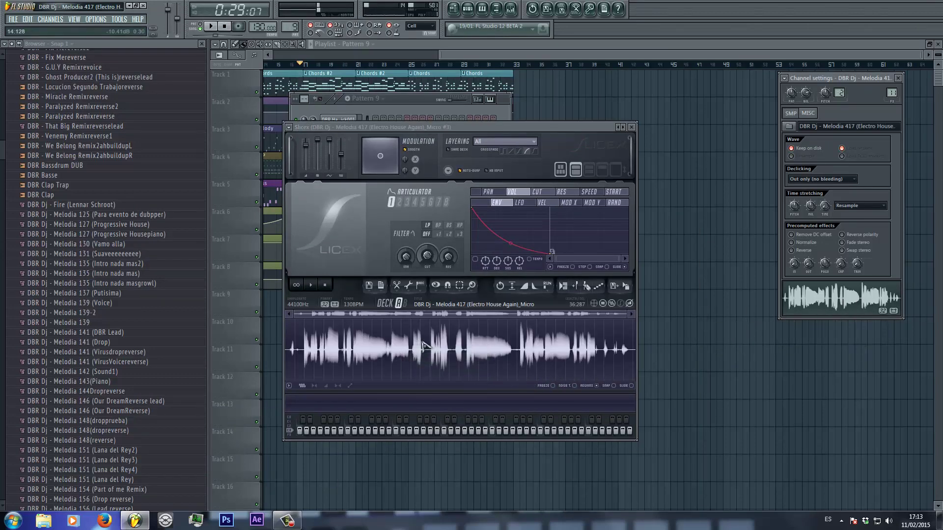
# Slice the loaded vocal in Slicex with Medium auto-slicing
pyautogui.click(422, 286)
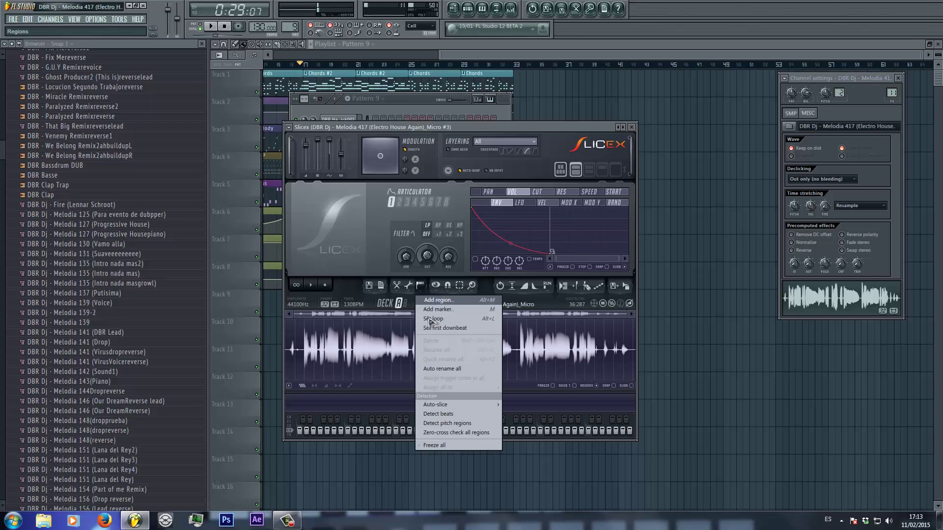
pyautogui.moveTo(436, 405)
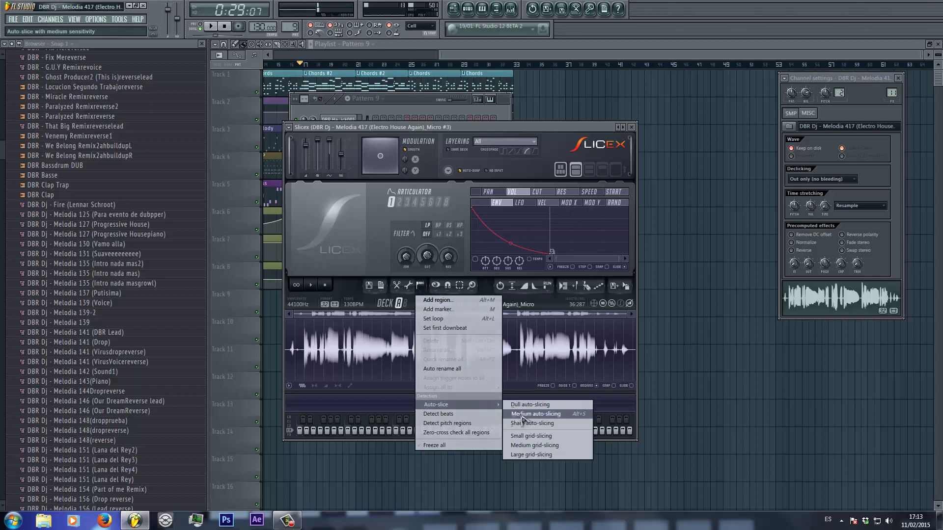
pyautogui.click(523, 416)
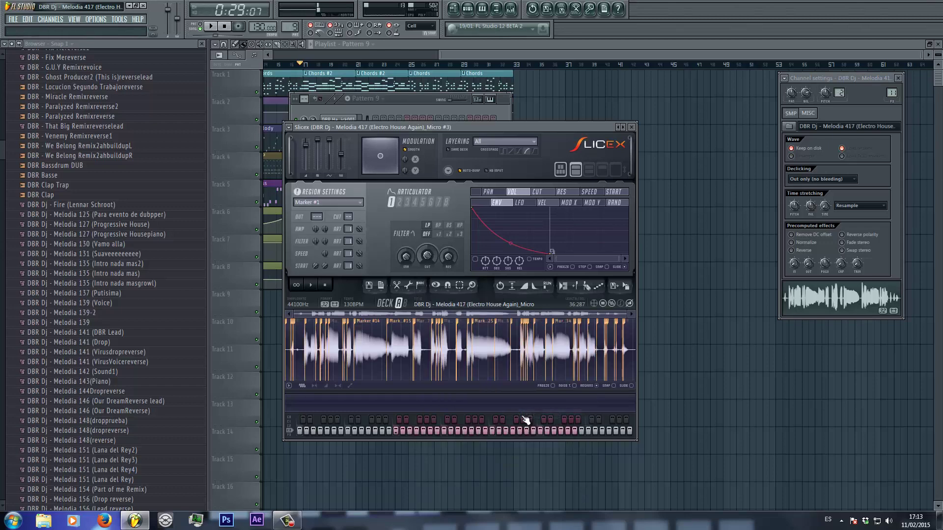
# Open the sliced Micro #3 channel in the piano roll, play the full slice sequence briefly, and stop playback
pyautogui.click(426, 104)
pyautogui.click(227, 26)
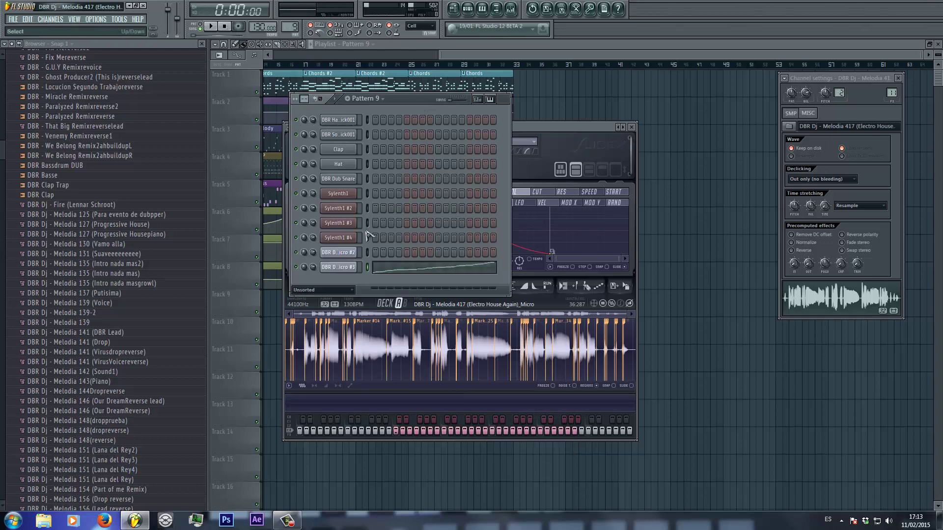
pyautogui.click(377, 274)
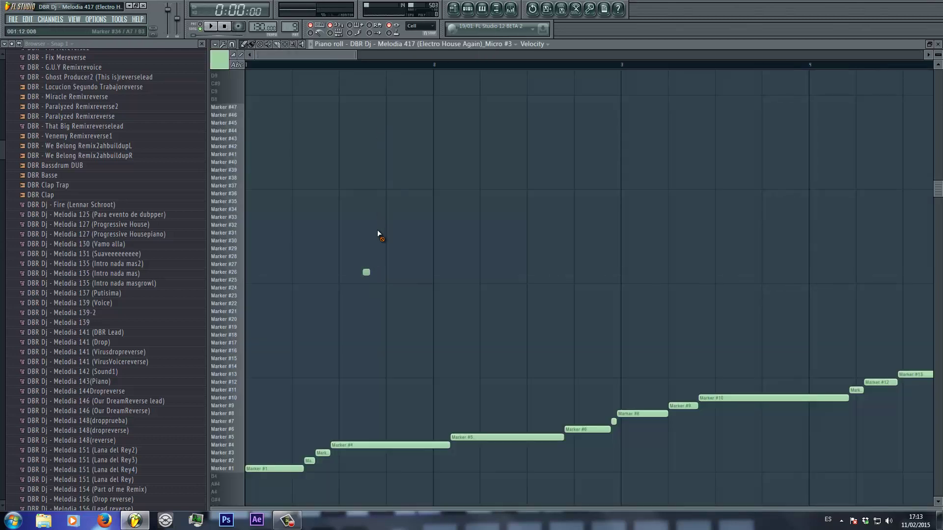
pyautogui.scroll(-10, 391, 68)
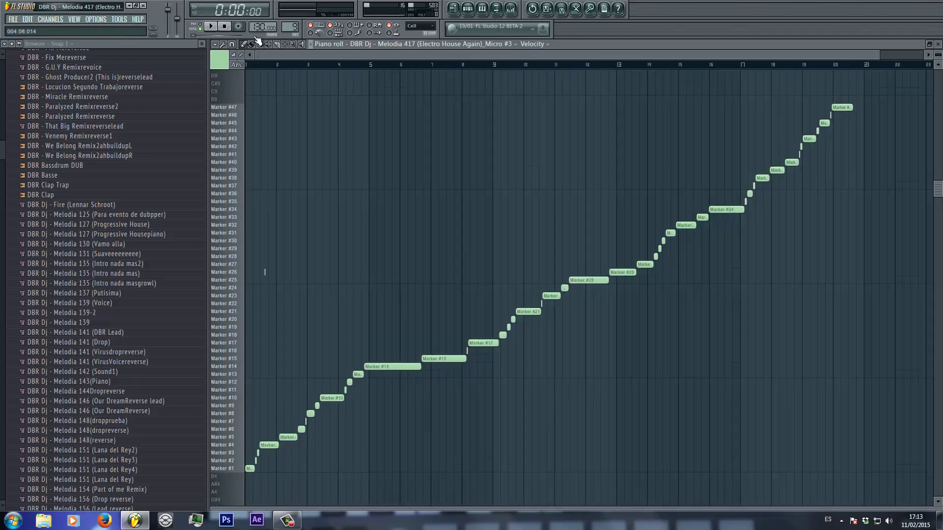
pyautogui.press('space')
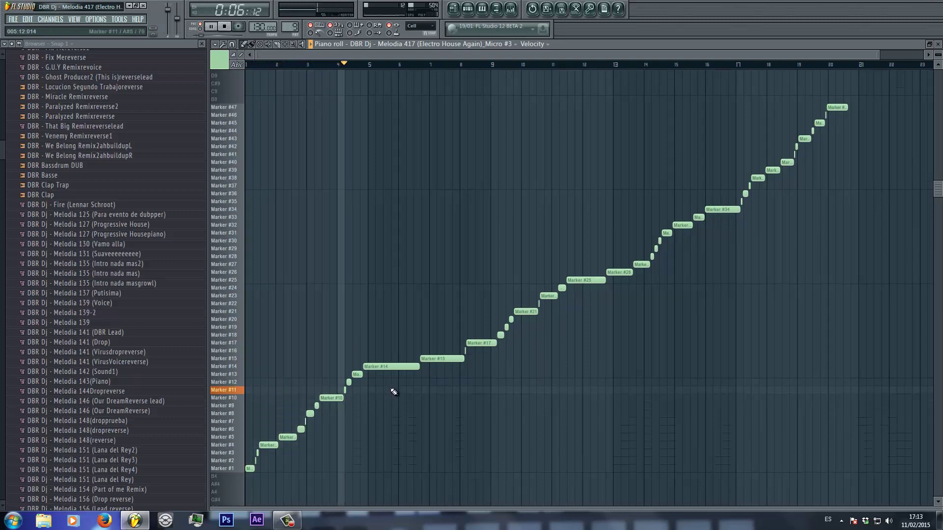
pyautogui.click(482, 9)
pyautogui.press('space')
# Reopen the Micro #3 Slicex window and audition individual slices around Marker #14
pyautogui.click(339, 267)
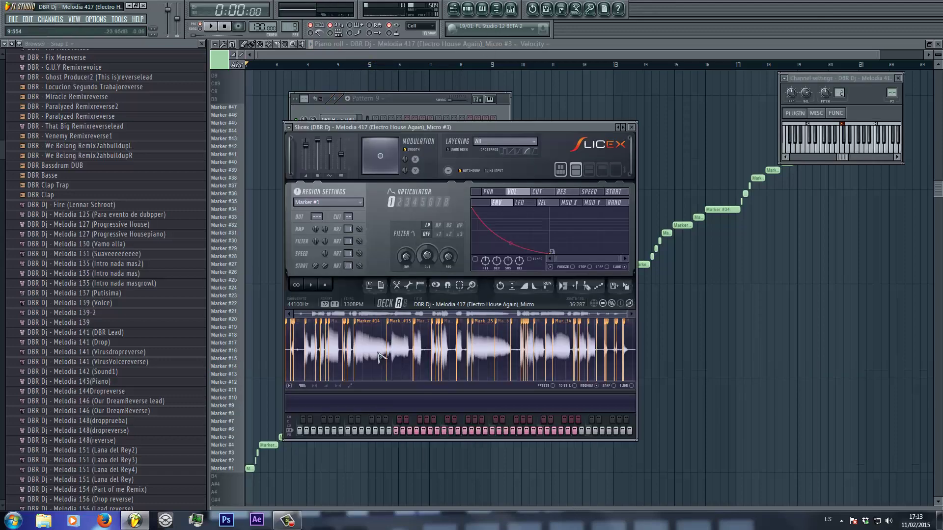
pyautogui.click(381, 355)
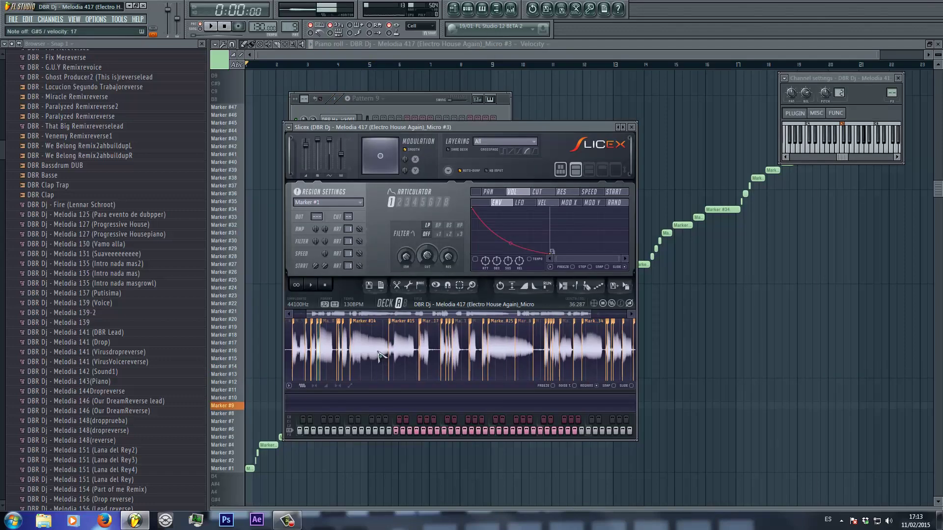
pyautogui.scroll(1, 380, 354)
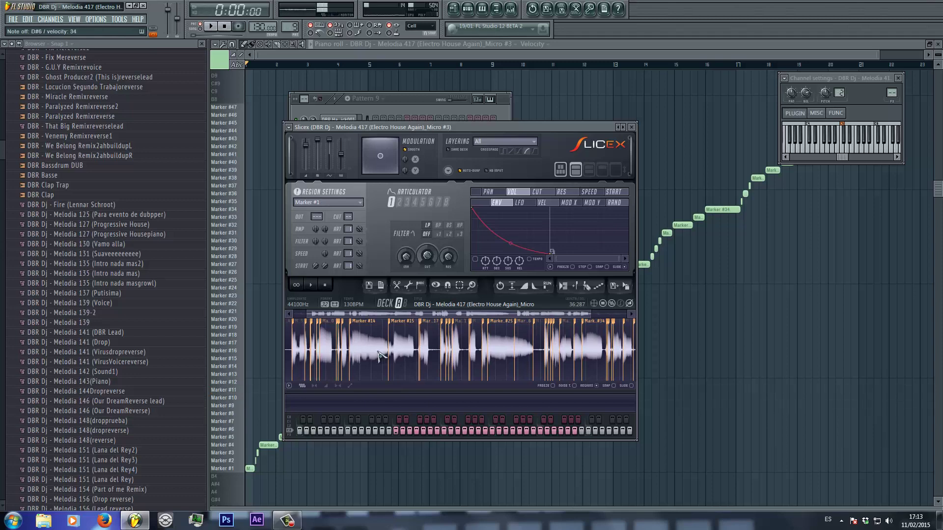
pyautogui.click(380, 355)
pyautogui.click(380, 355)
# Return to the Micro #3 piano roll and delete all of the generated slice notes
pyautogui.click(406, 104)
pyautogui.press('F12')
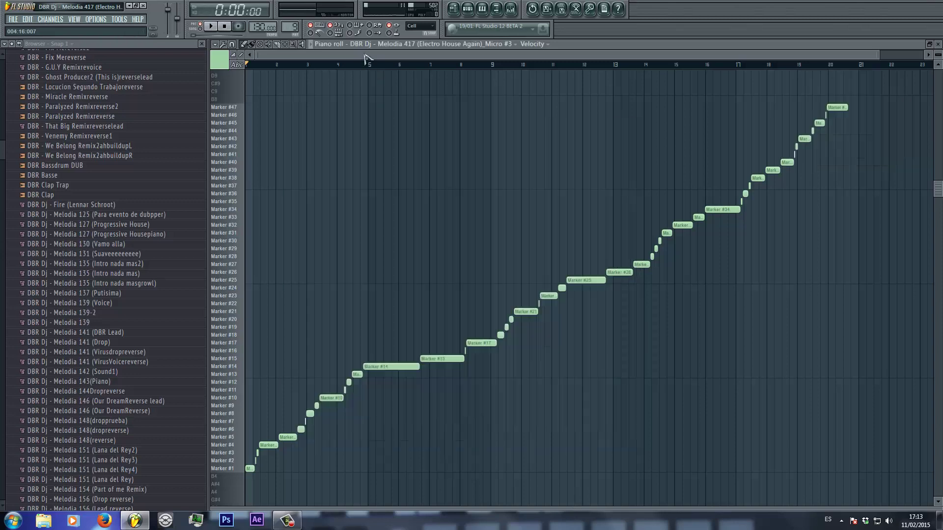
pyautogui.scroll(1, 402, 74)
pyautogui.moveTo(860, 471)
pyautogui.mouseDown()
pyautogui.moveTo(331, 341)
pyautogui.moveTo(246, 116)
pyautogui.moveTo(245, 88)
pyautogui.mouseUp()
pyautogui.press('Delete')
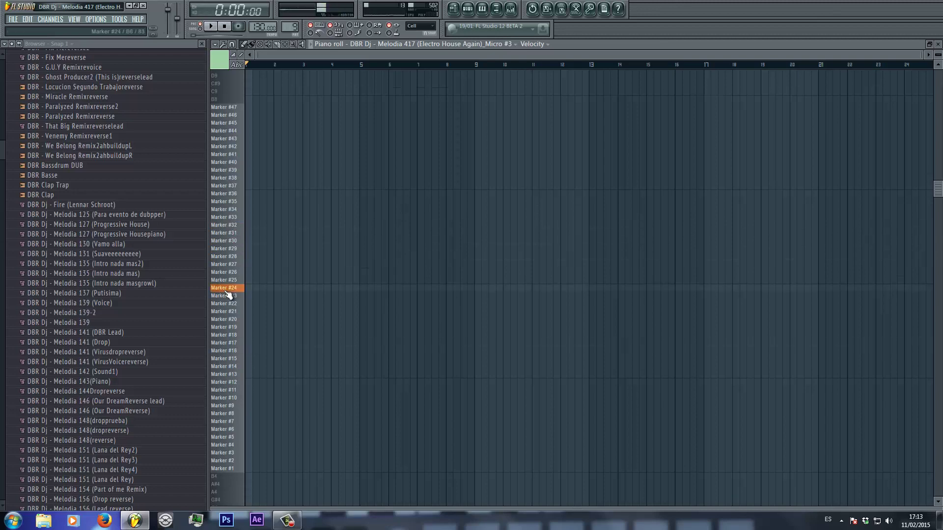
# Place scattered short notes on slices Marker #26 to Marker #39 across the first five bars of the piano roll
pyautogui.click(253, 210)
pyautogui.click(263, 233)
pyautogui.click(284, 225)
pyautogui.click(306, 187)
pyautogui.click(348, 241)
pyautogui.click(290, 170)
pyautogui.click(382, 201)
pyautogui.click(369, 241)
pyautogui.click(282, 194)
pyautogui.click(311, 217)
pyautogui.click(318, 217)
pyautogui.click(310, 241)
pyautogui.click(326, 241)
pyautogui.click(326, 225)
pyautogui.click(325, 210)
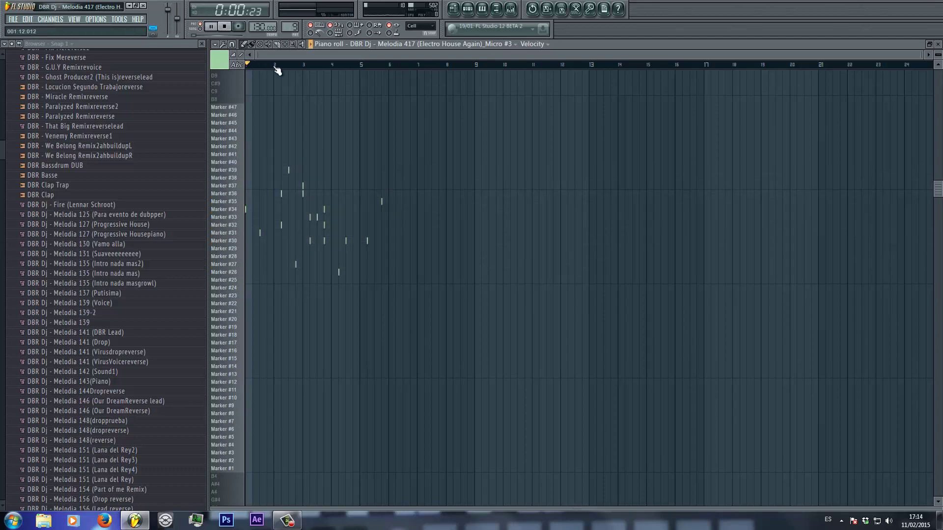
# Delete all of the scattered slice notes from the Micro #3 piano roll and stop playback
pyautogui.scroll(5, 279, 68)
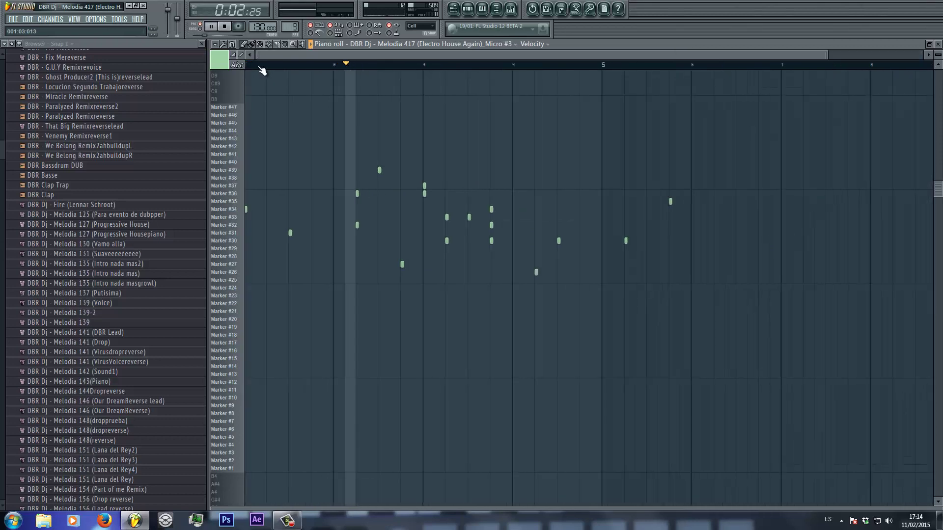
pyautogui.scroll(-1, 263, 71)
pyautogui.hotkey('ctrl', 'a')
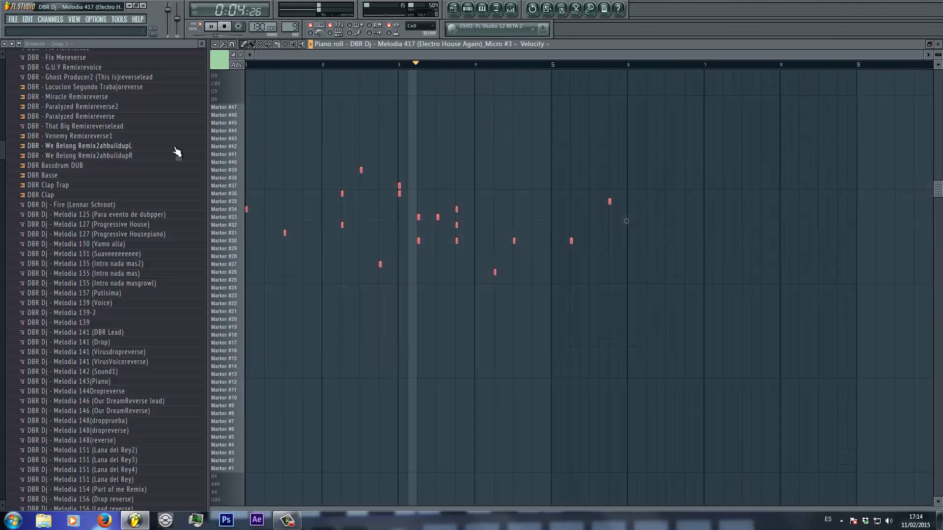
pyautogui.press('Delete')
pyautogui.press('space')
pyautogui.scroll(2, 295, 73)
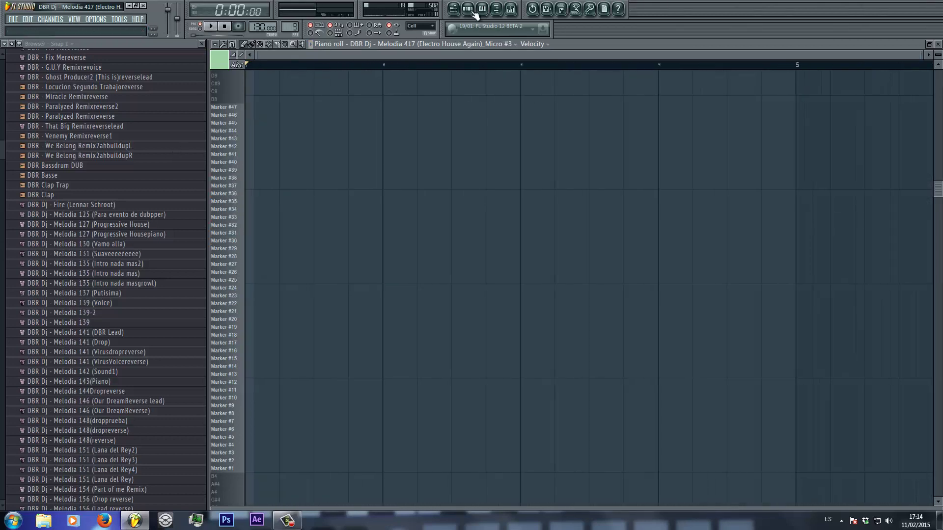
# Paste the prepared vocal chop notes into the Micro #3 channel of Pattern 9
pyautogui.click(473, 10)
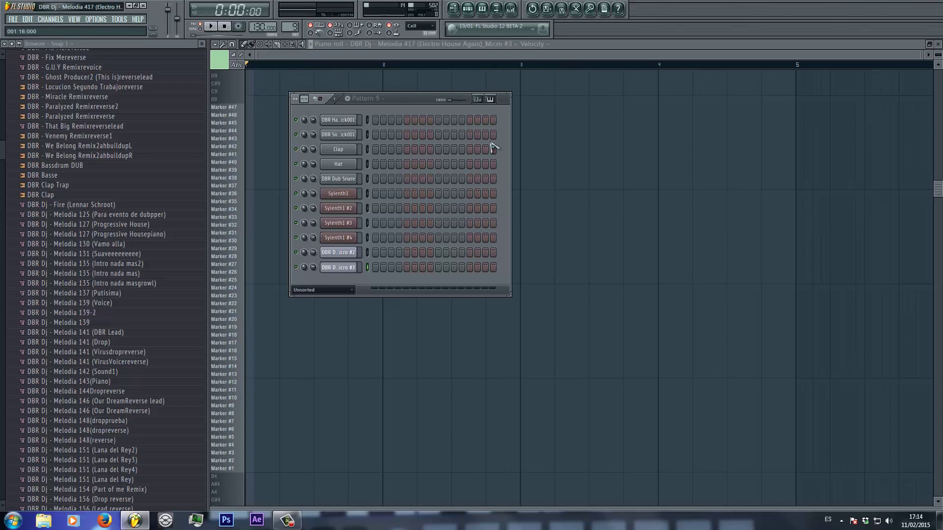
pyautogui.click(330, 58)
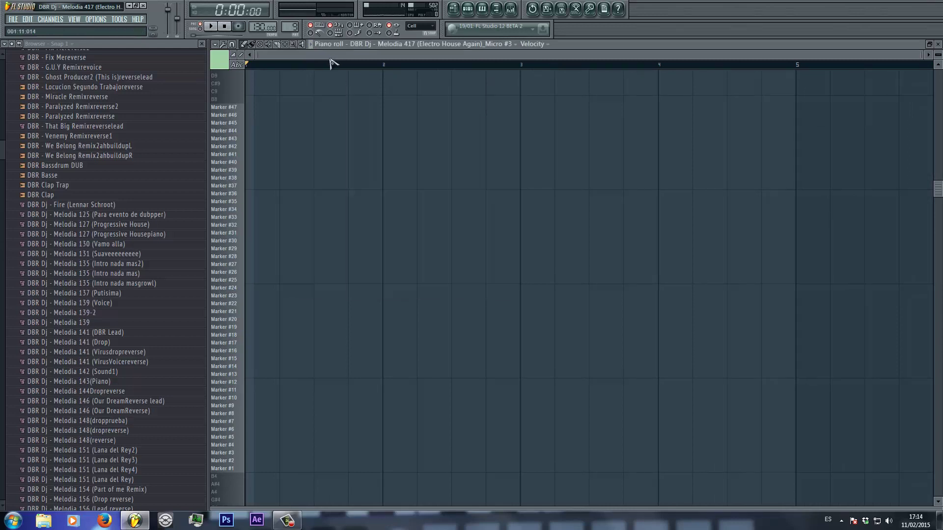
pyautogui.click(473, 11)
pyautogui.click(347, 269)
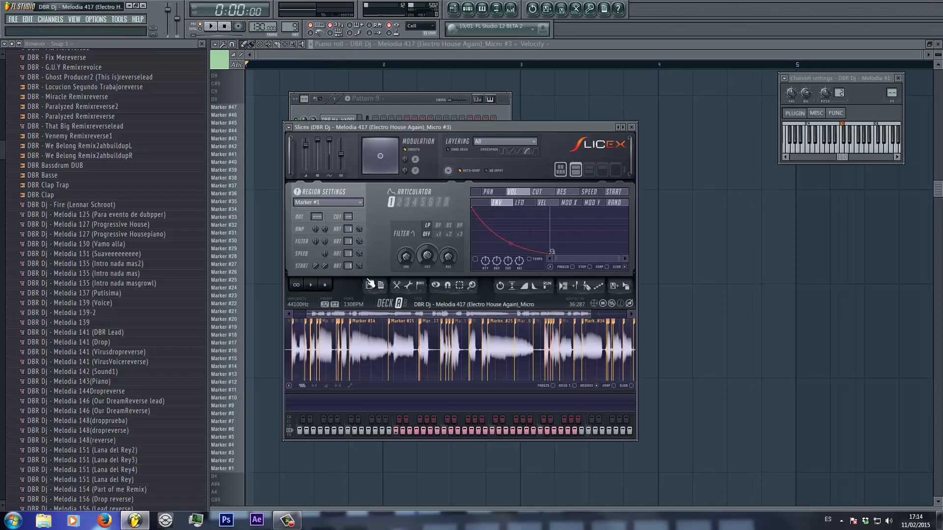
pyautogui.click(403, 95)
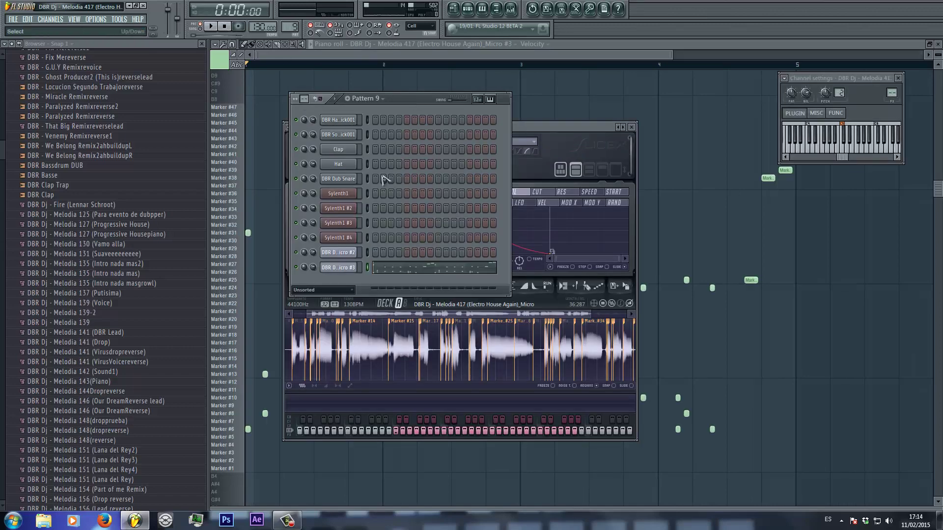
# Play Pattern 9, review the pasted slice notes in the Micro #3 piano roll, and stop playback
pyautogui.press('space')
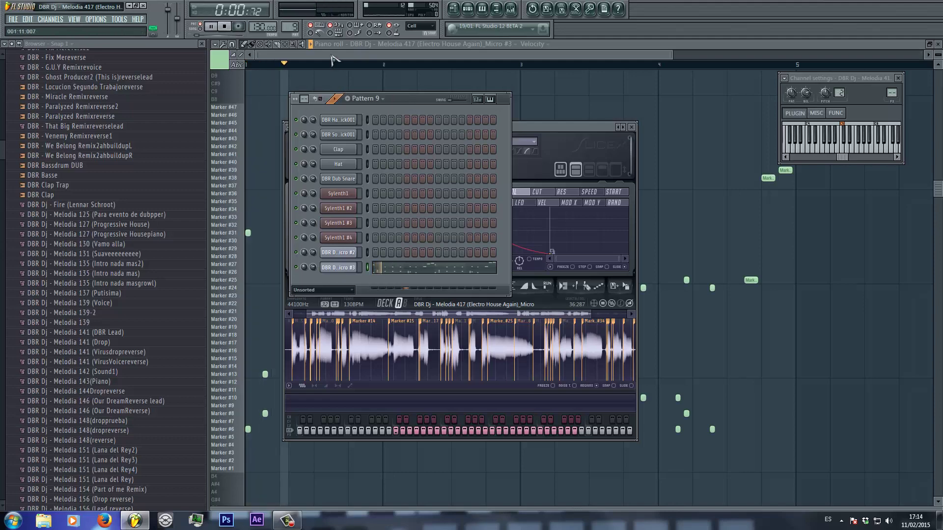
pyautogui.press('F7')
pyautogui.scroll(-3, 395, 208)
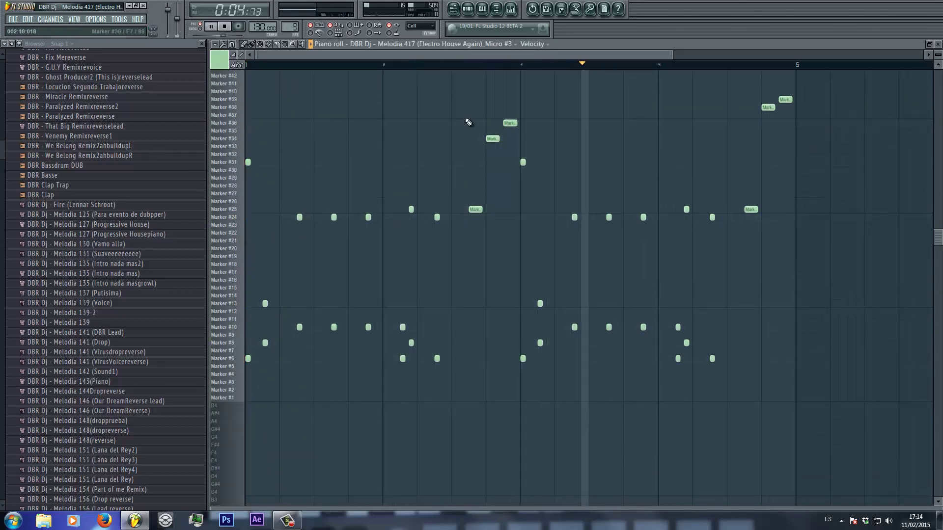
pyautogui.scroll(-2, 445, 67)
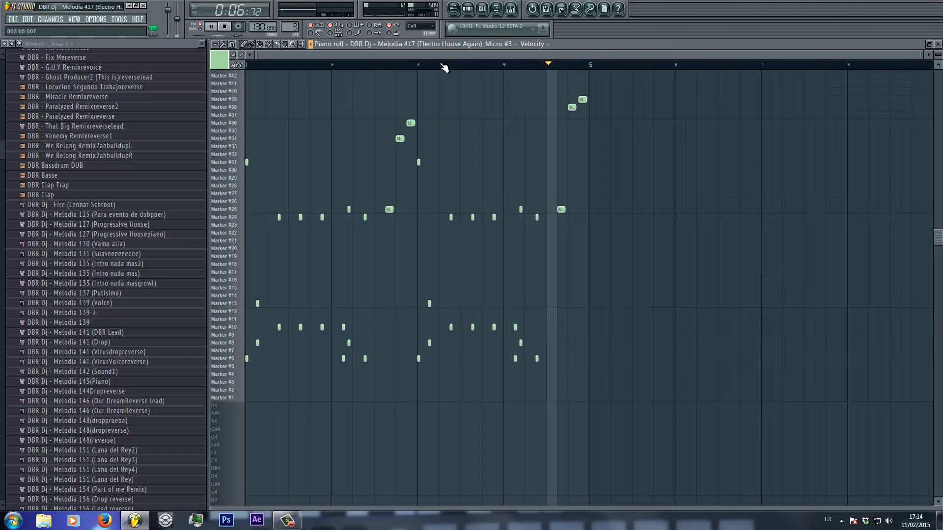
pyautogui.press('space')
# Route the Micro #3 Slicex channel to the vocal's mixer track 11
pyautogui.click(467, 9)
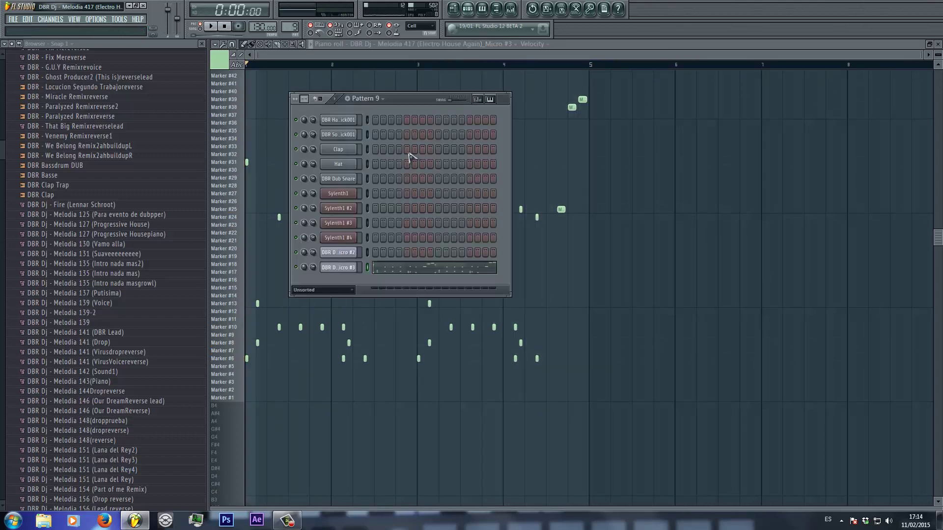
pyautogui.click(339, 267)
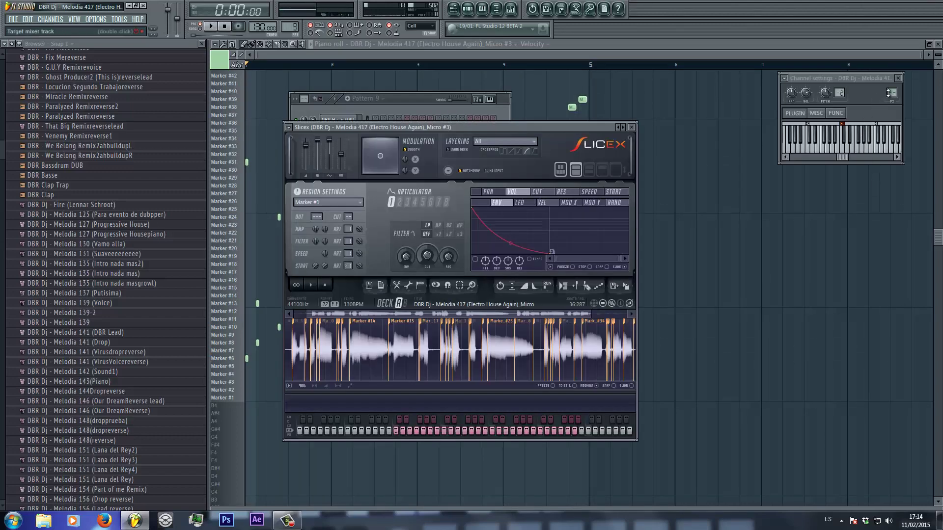
pyautogui.click(885, 75)
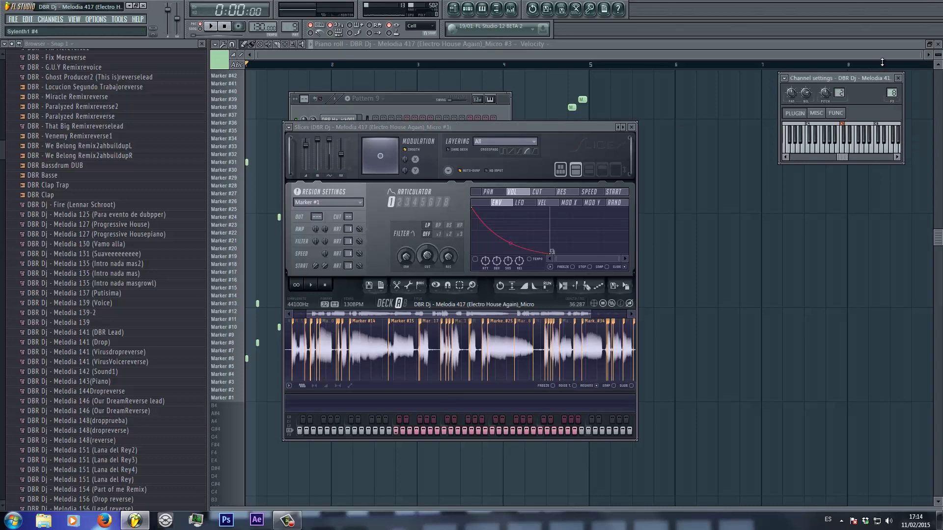
pyautogui.press('F6')
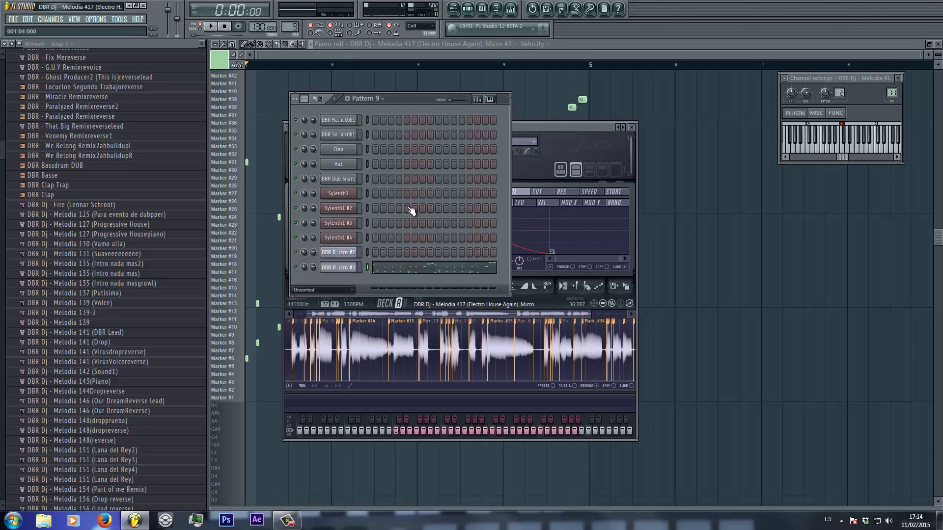
pyautogui.click(356, 263)
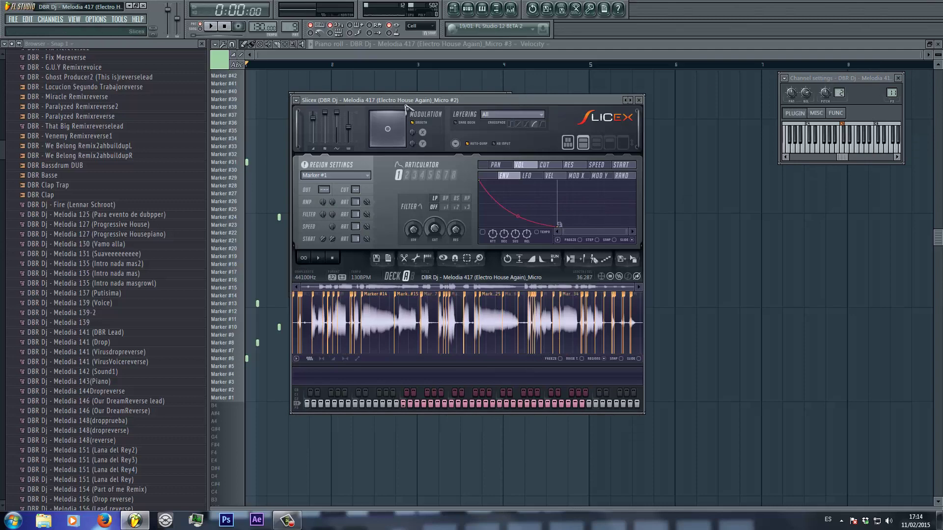
# Inspect the vocal's mixer track and its effects, play Pattern 9 through it, and review the notes in the piano roll
pyautogui.click(468, 9)
pyautogui.click(511, 9)
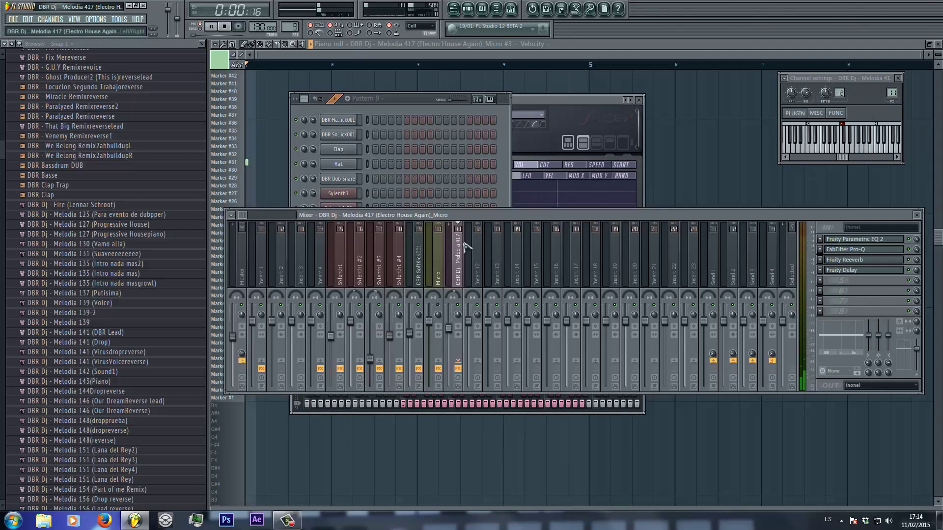
pyautogui.scroll(1, 288, 26)
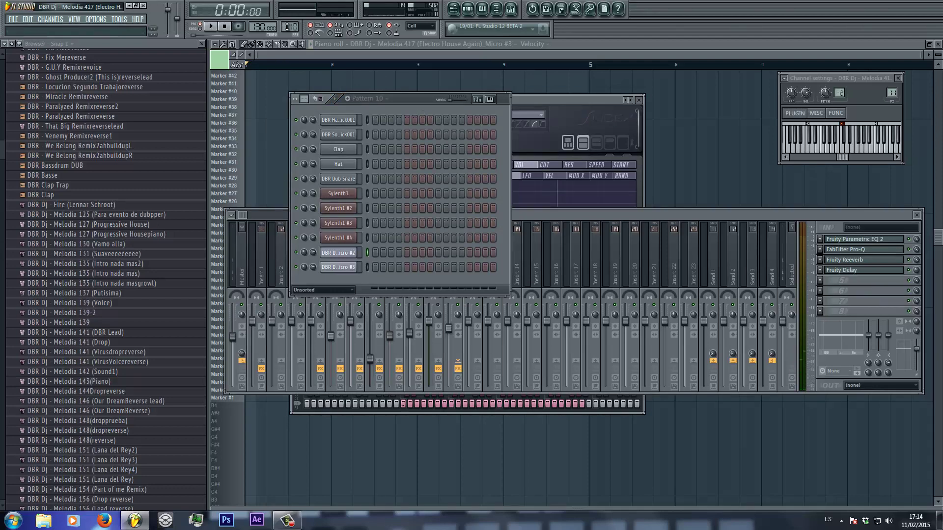
pyautogui.scroll(-1, 289, 26)
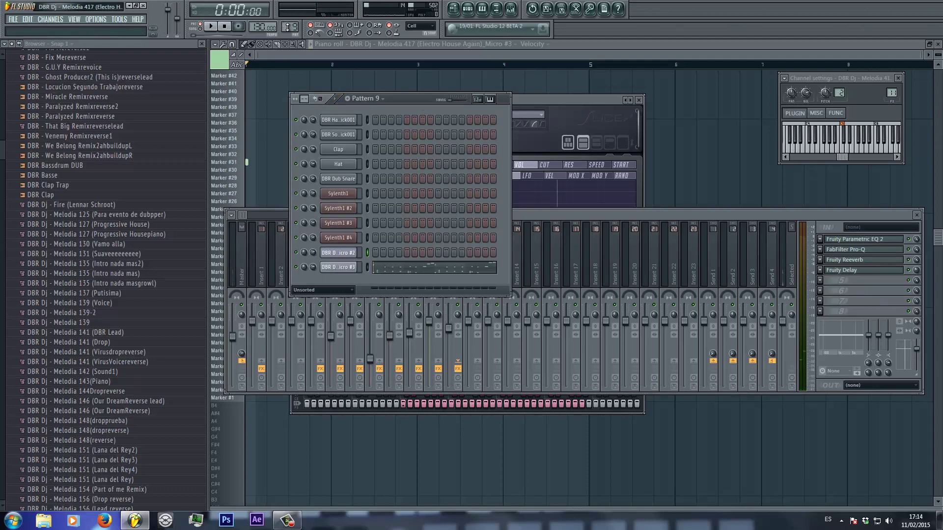
pyautogui.click(914, 256)
pyautogui.press('space')
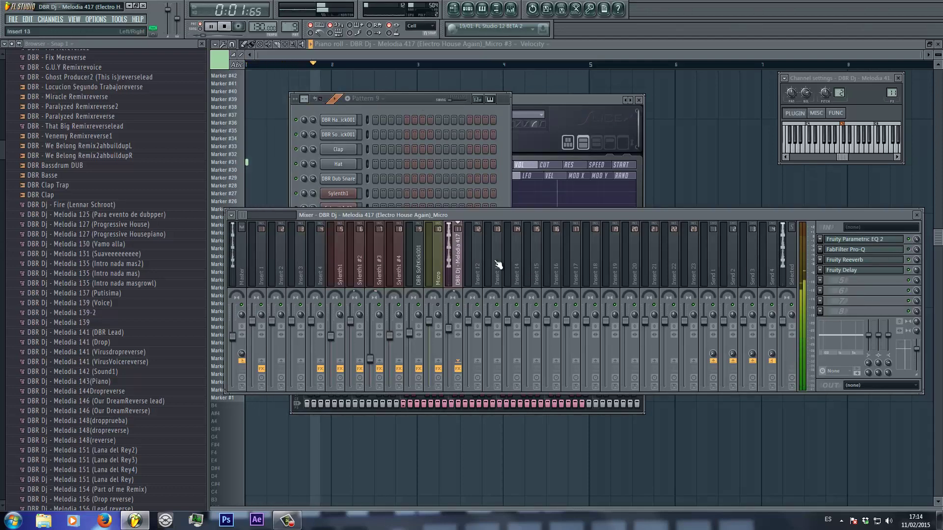
pyautogui.click(462, 99)
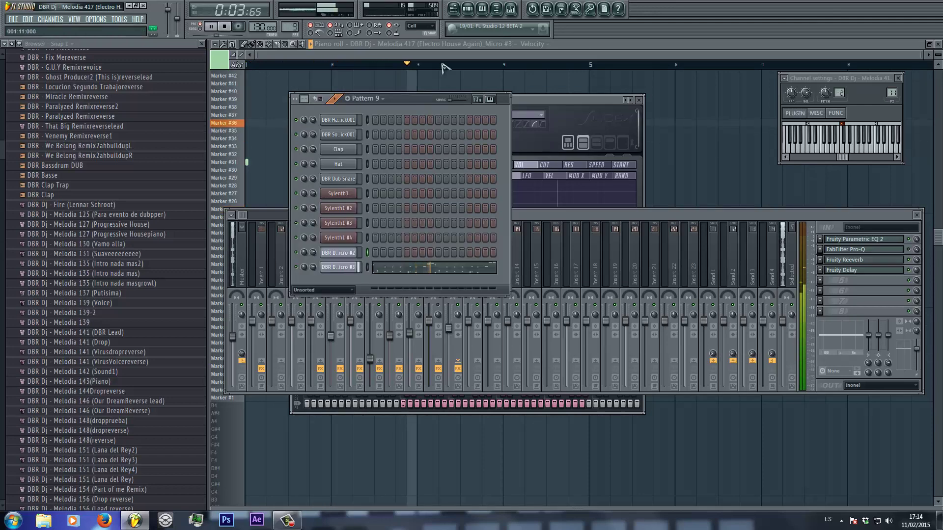
pyautogui.click(435, 275)
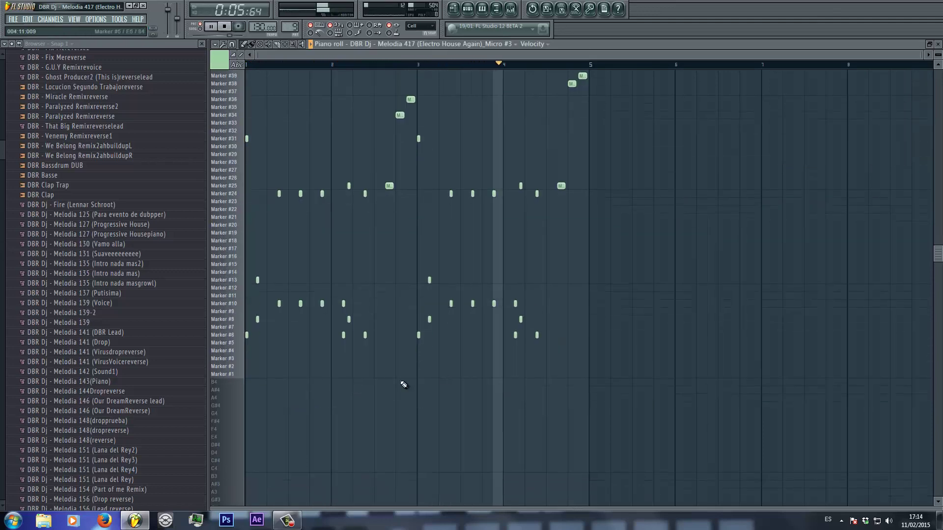
pyautogui.press('space')
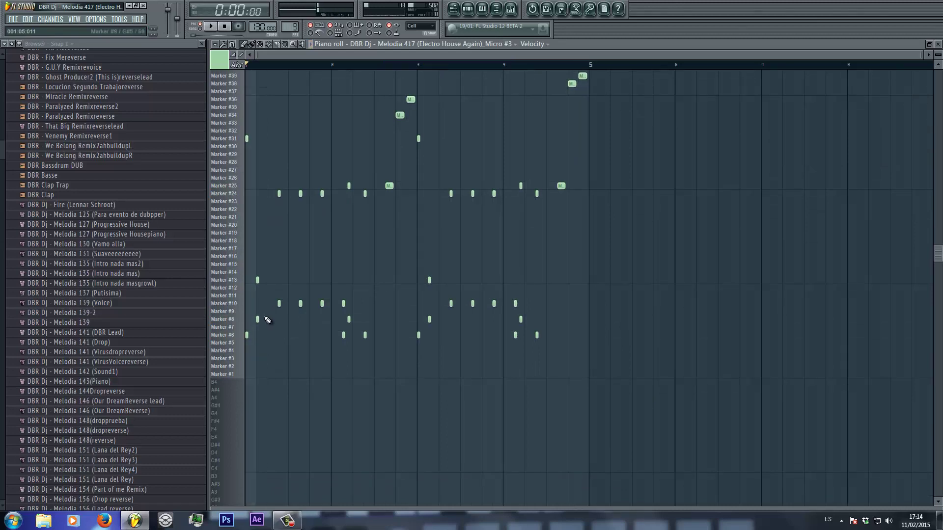
# Try moving bar 1's Marker #8 note to Marker #10 and deleting the three following Marker #10 notes while auditioning the pattern
pyautogui.press('space')
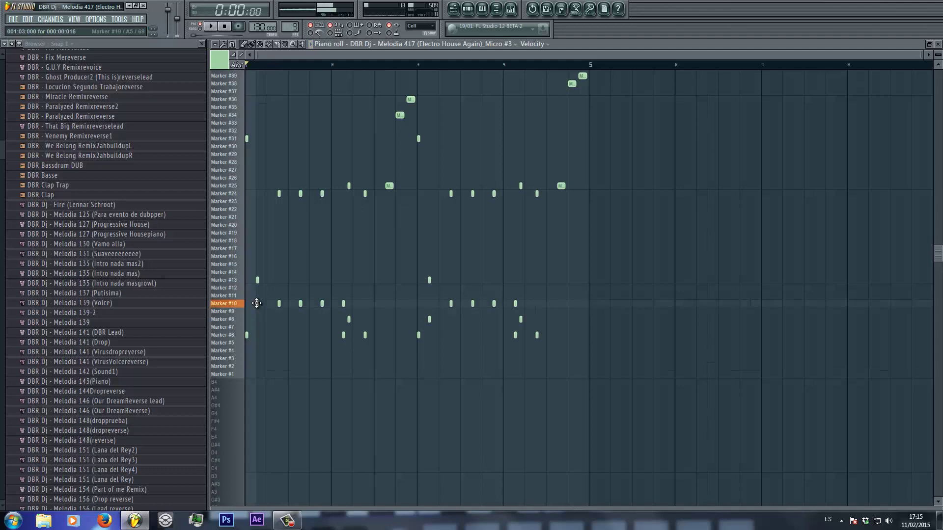
pyautogui.press('space')
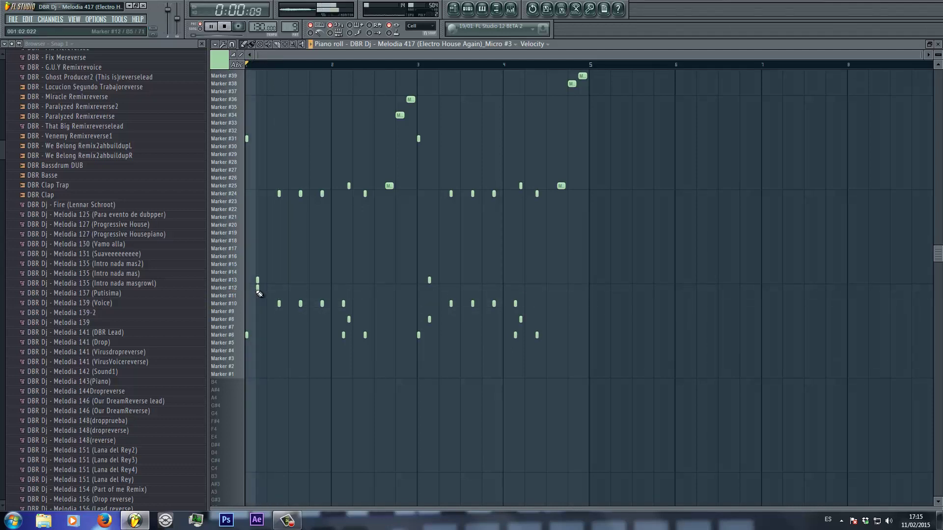
pyautogui.moveTo(257, 297); pyautogui.dragTo(257, 309)
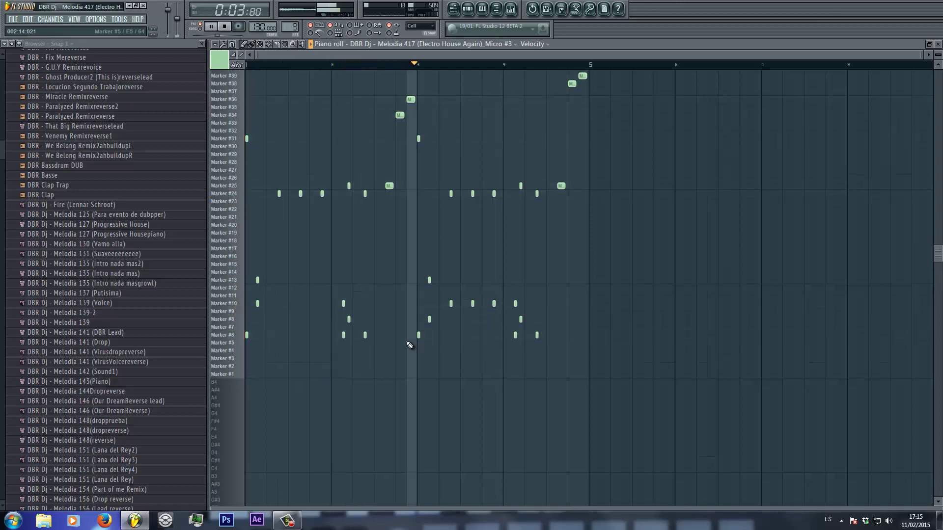
pyautogui.press('space')
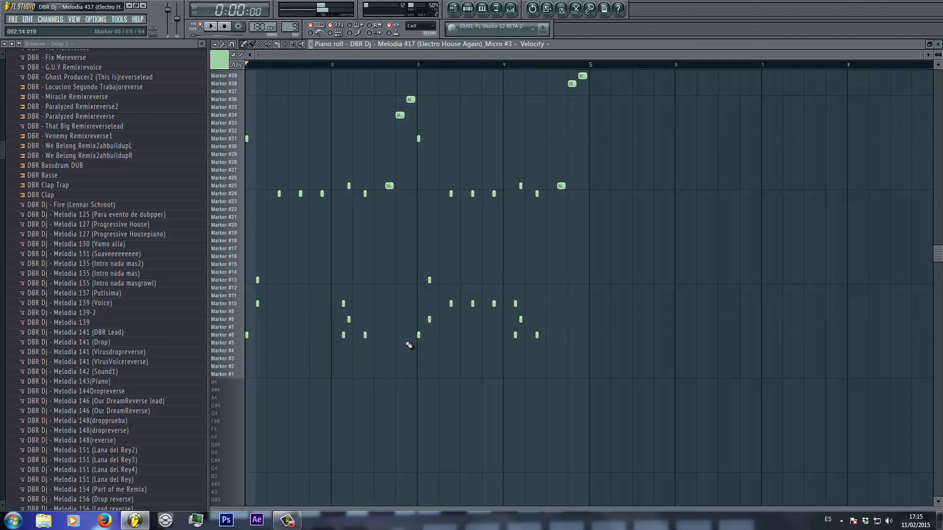
# Undo the trial note moves and deletions and play the chop pattern again briefly
pyautogui.hotkey('ctrl', 'alt', 'z')
pyautogui.hotkey('ctrl', 'alt', 'z')
pyautogui.hotkey('ctrl', 'alt', 'z')
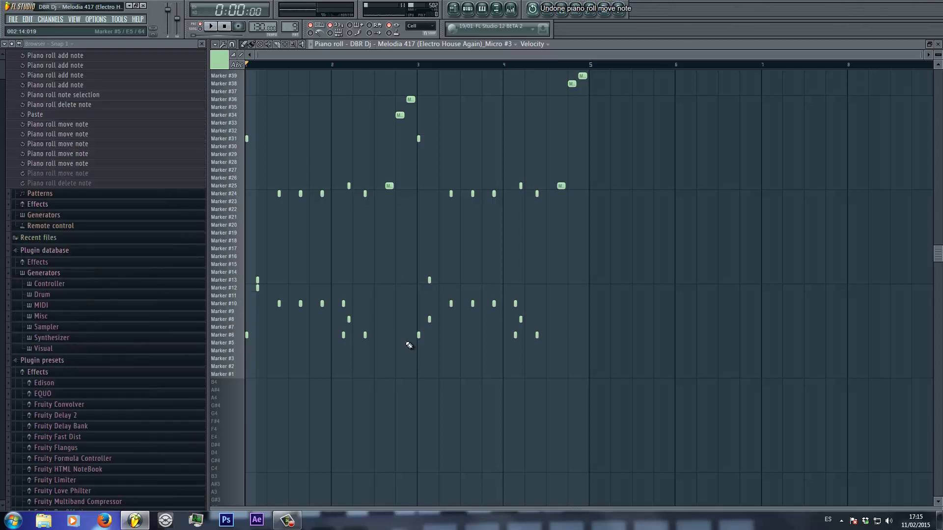
pyautogui.hotkey('ctrl', 'alt', 'z')
pyautogui.hotkey('ctrl', 'alt', 'z')
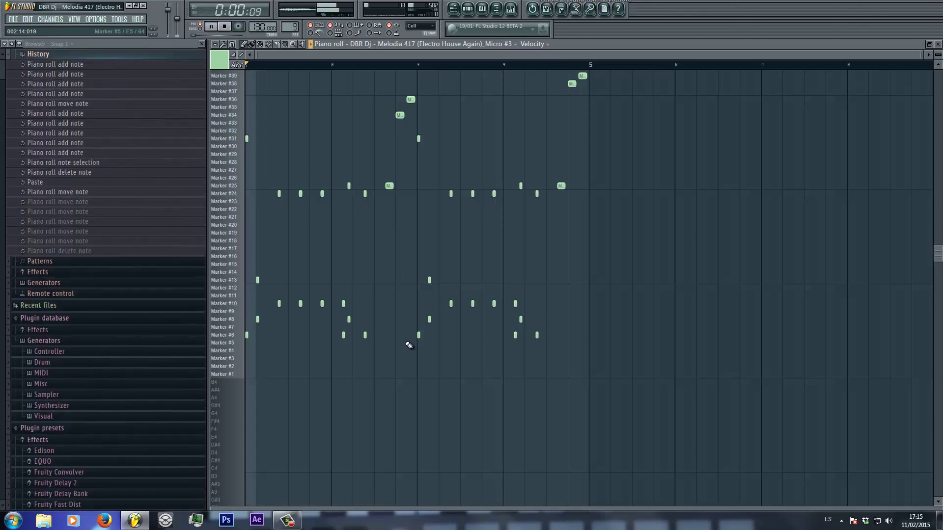
# Place two consecutive Pattern 9 clips on Track 10 of the playlist, covering bars 17 to 25
pyautogui.click(471, 10)
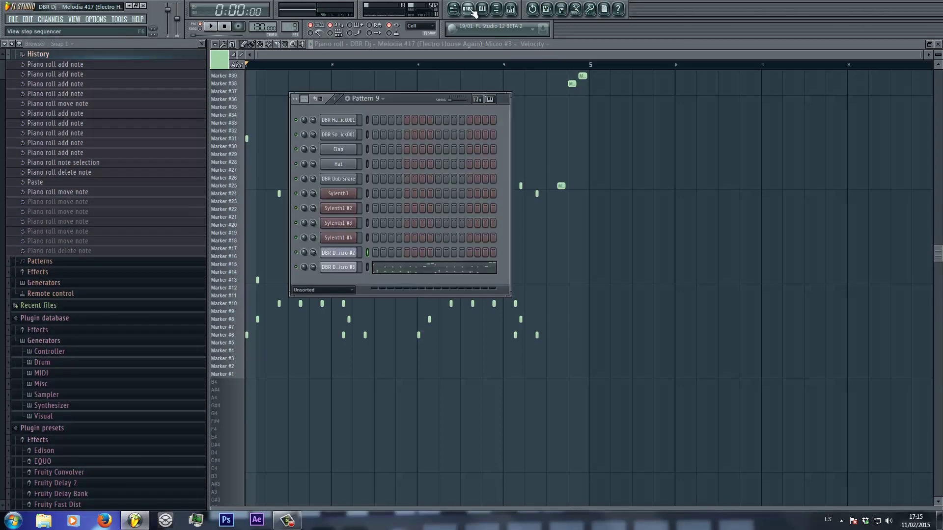
pyautogui.click(459, 10)
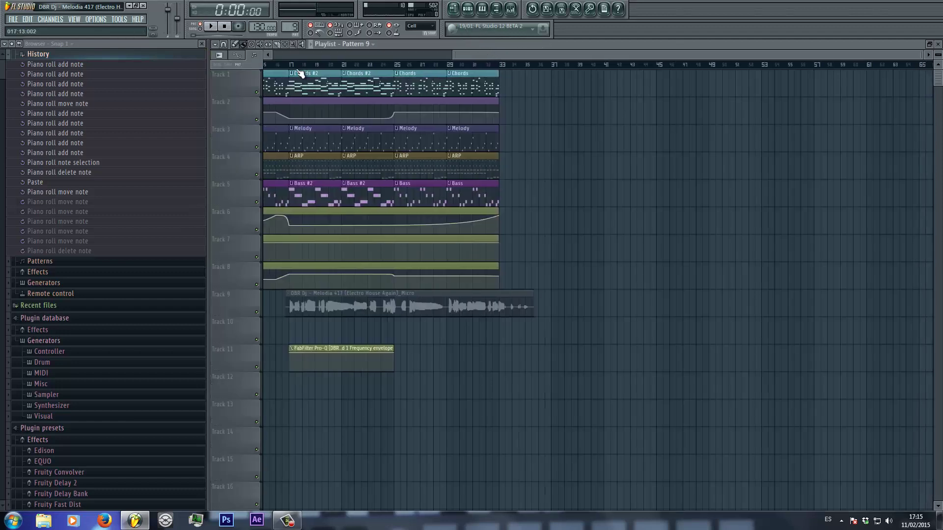
pyautogui.moveTo(293, 329); pyautogui.dragTo(344, 329)
pyautogui.click(417, 328)
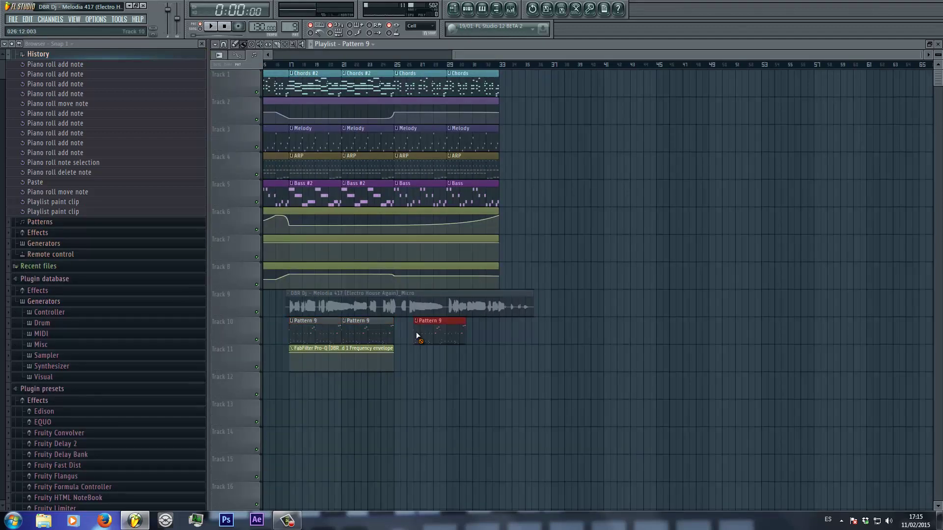
pyautogui.rightClick(418, 328)
# Set the playlist time selection to bars 17 to 25 and deselect the clips
pyautogui.moveTo(291, 65); pyautogui.dragTo(394, 65)
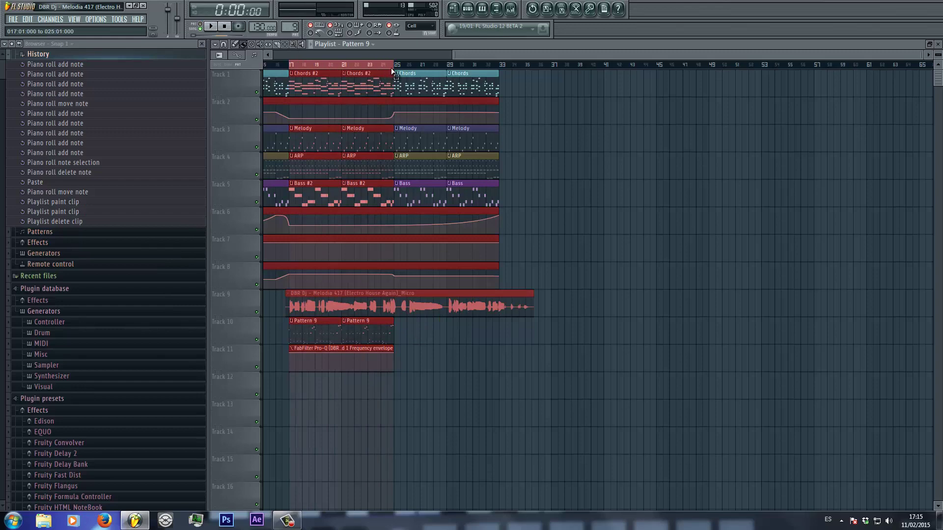
pyautogui.scroll(2, 282, 68)
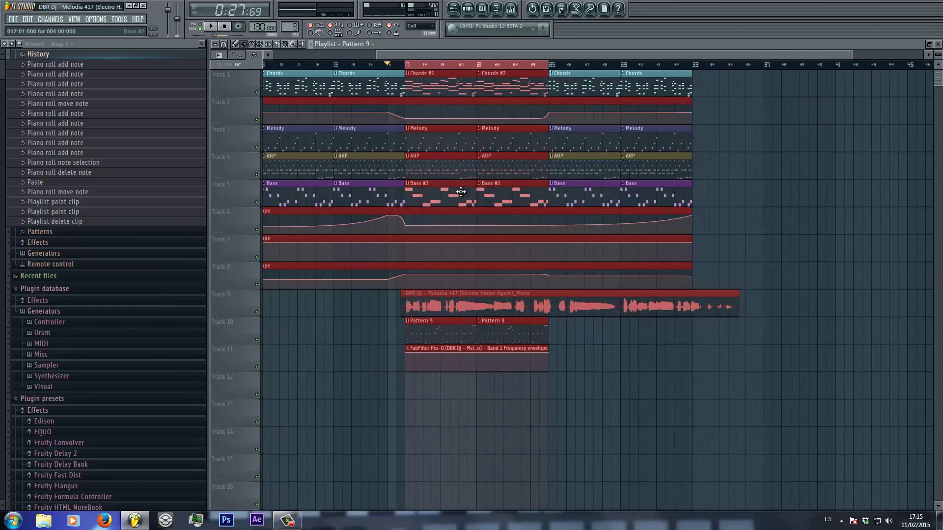
pyautogui.click(488, 385)
pyautogui.rightClick(489, 386)
# Switch to the Chopped Voices Lol pattern and remove both Pattern 9 clips from Track 10
pyautogui.scroll(2, 533, 68)
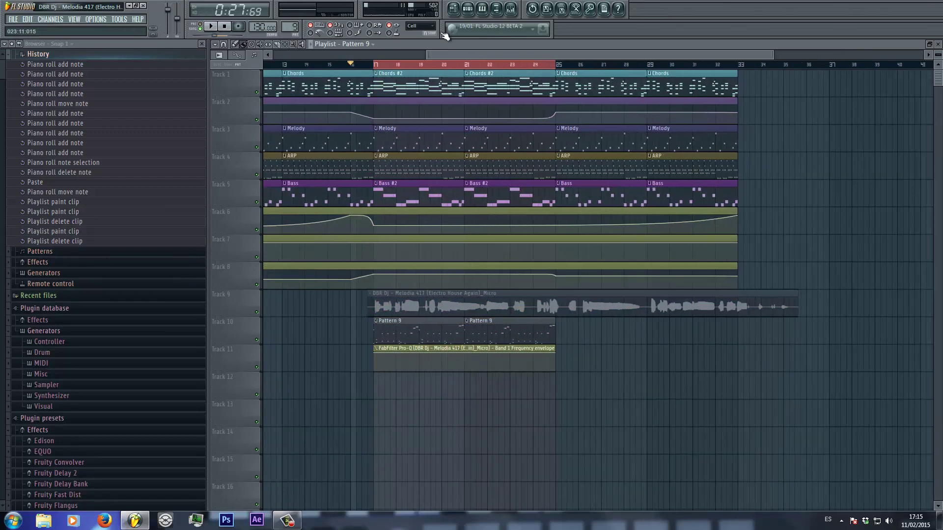
pyautogui.rightClick(490, 327)
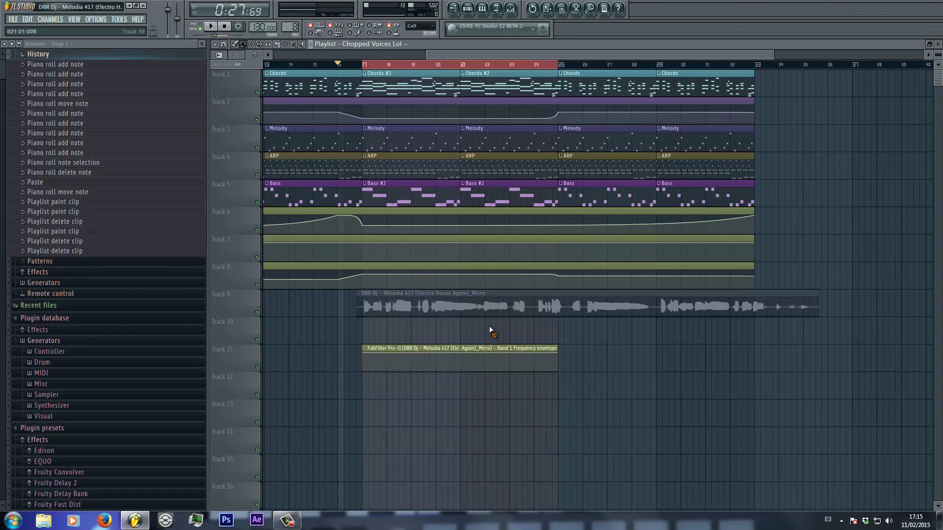
# Place two consecutive Chopped Voices Lol clips on Track 10 over bars 17 to 25 and play the section
pyautogui.moveTo(371, 327); pyautogui.dragTo(565, 329)
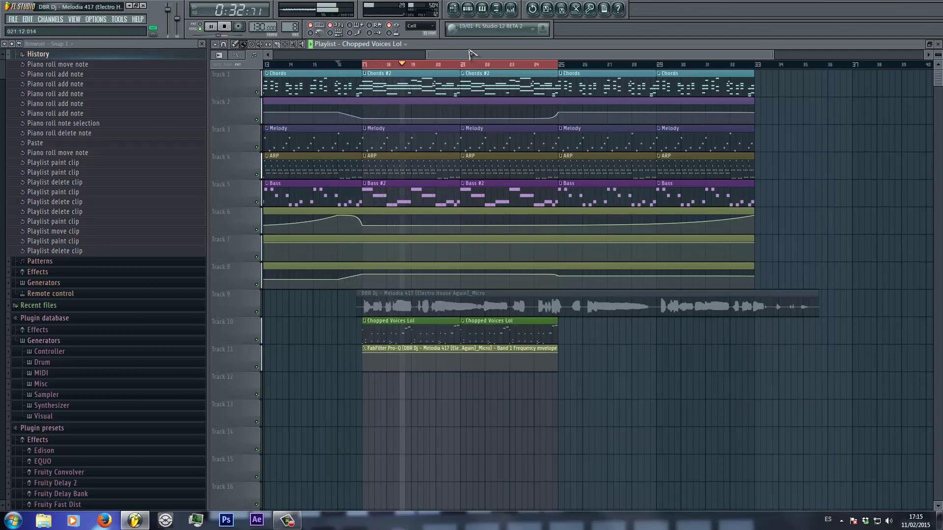
pyautogui.moveTo(477, 55); pyautogui.dragTo(527, 55)
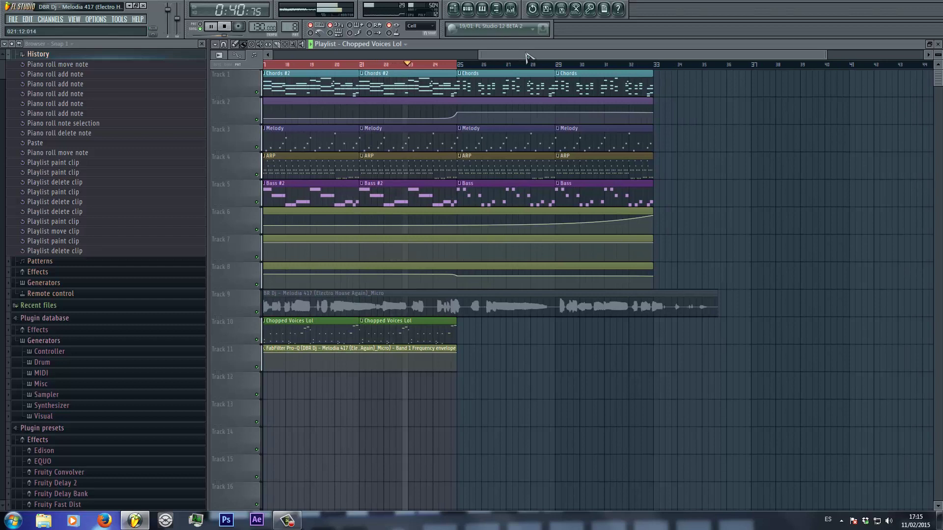
pyautogui.moveTo(527, 55); pyautogui.dragTo(510, 56)
pyautogui.press('space')
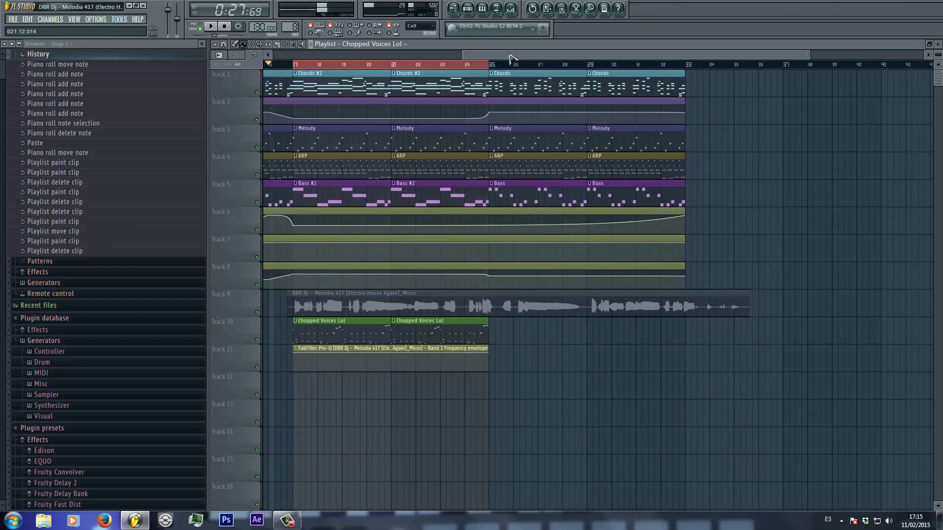
# Open the Slicex vocal channel's settings, try a different channel pitch, and return to the playlist to audition it
pyautogui.click(362, 85)
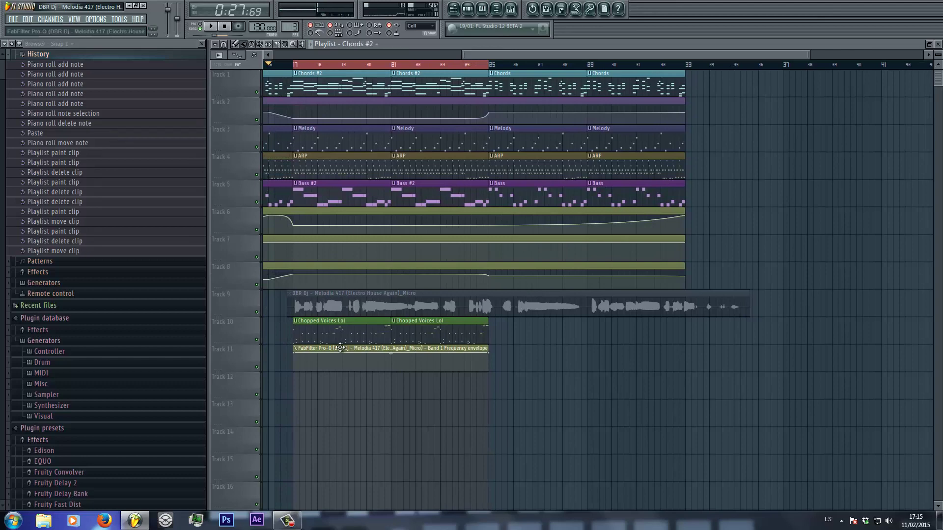
pyautogui.click(468, 9)
pyautogui.click(338, 252)
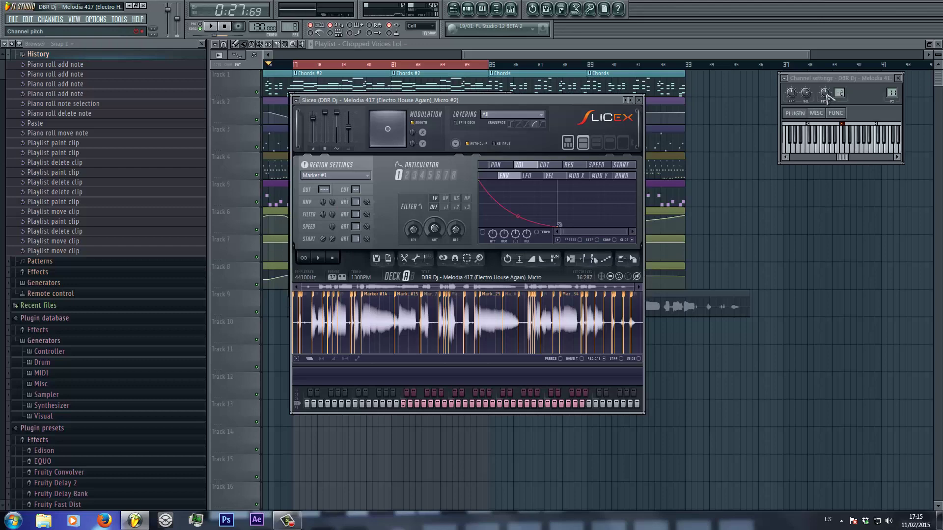
pyautogui.moveTo(827, 96); pyautogui.dragTo(828, 84)
pyautogui.moveTo(512, 53); pyautogui.dragTo(493, 53)
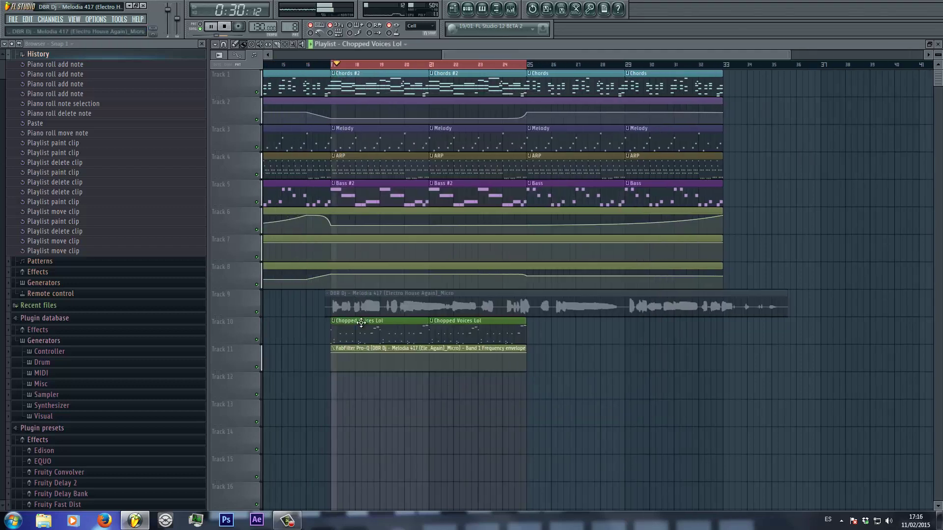
# Reopen the Slicex vocal channel's settings and audition the chops with the channel pitch lowered to -135 cents
pyautogui.press('F6')
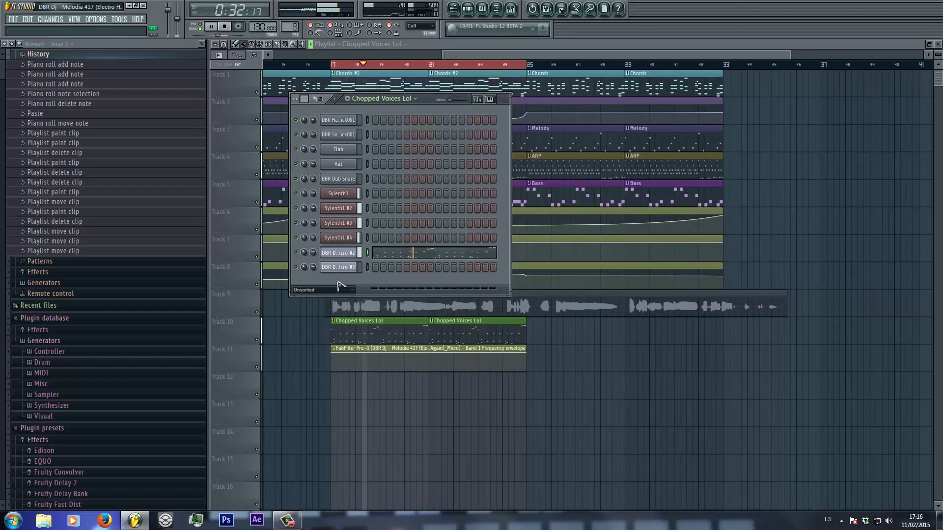
pyautogui.click(338, 253)
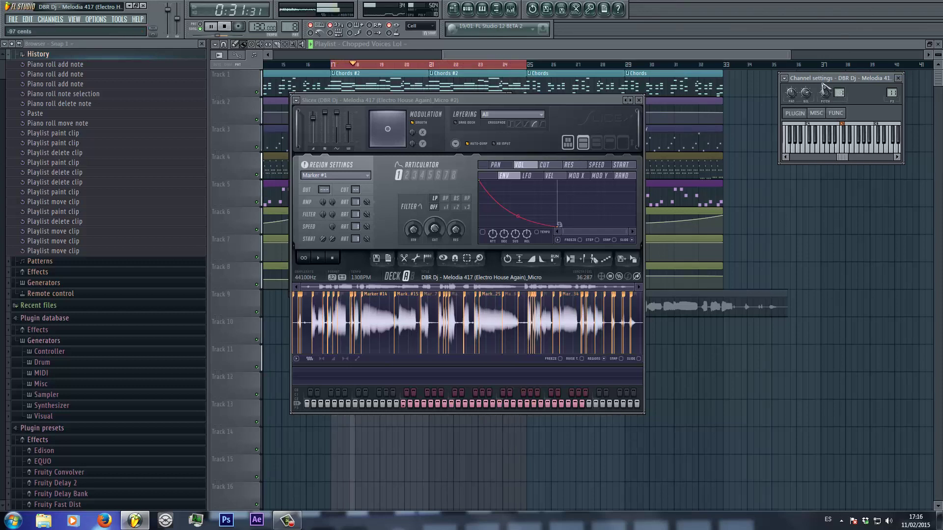
pyautogui.press('space')
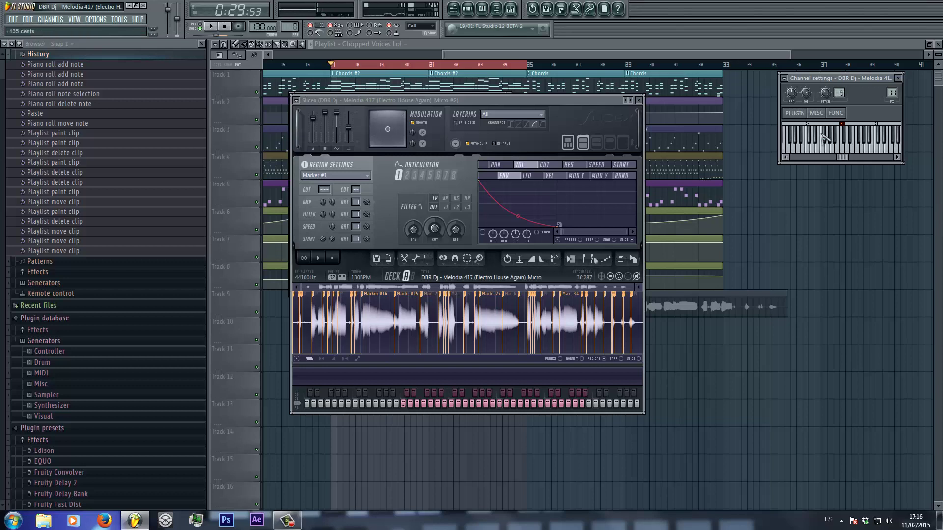
pyautogui.press('space')
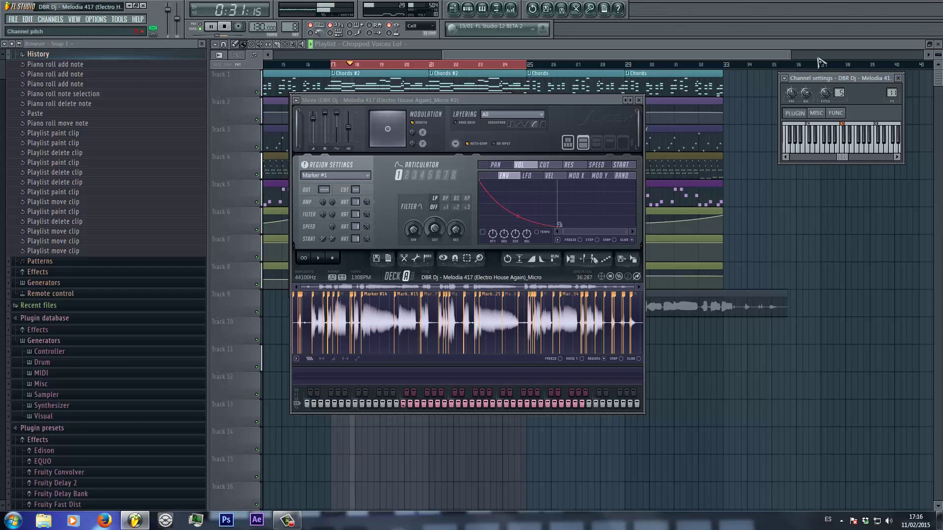
# Stop playback, reset the Slicex channel's pitch to 0 cents, and close its settings
pyautogui.press('space')
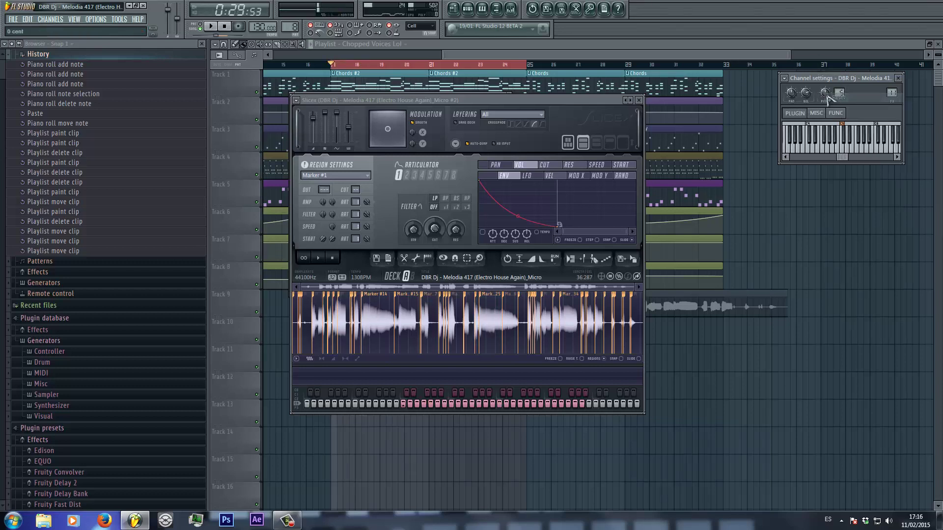
pyautogui.rightClick(840, 95)
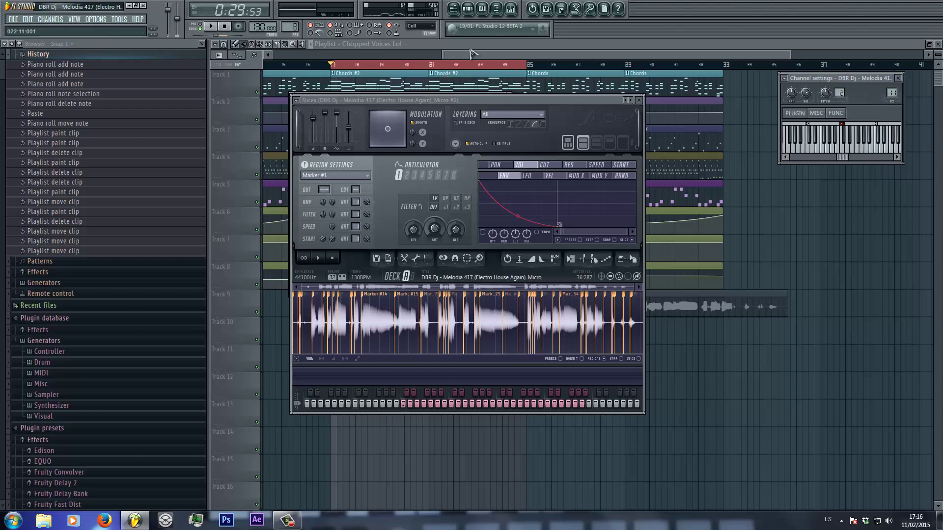
pyautogui.press('Escape')
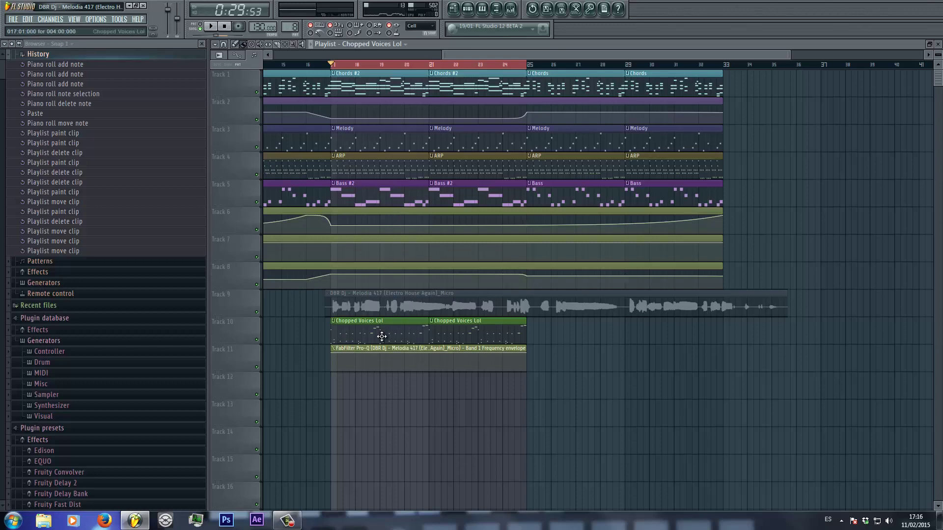
# Examine the effects chain on the vocal recording's mixer track and return to the playlist
pyautogui.moveTo(461, 55); pyautogui.dragTo(505, 11)
pyautogui.click(506, 10)
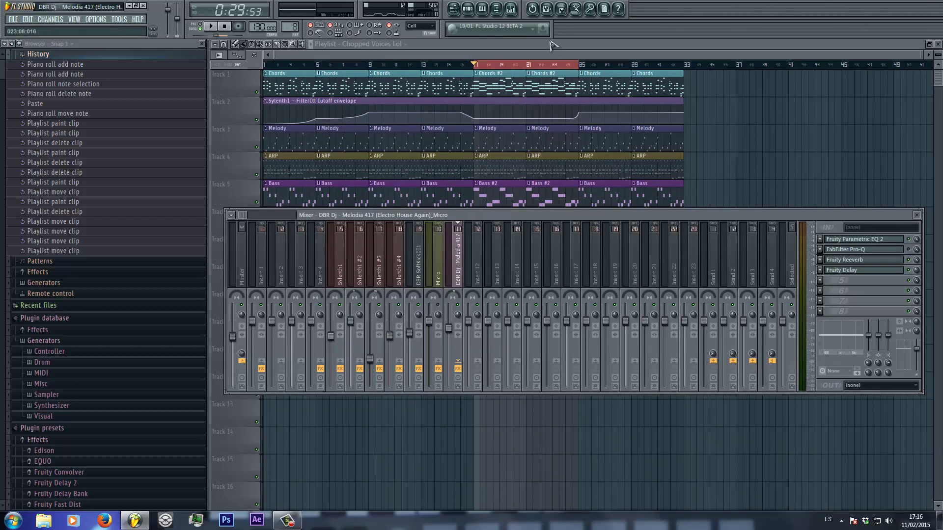
pyautogui.moveTo(570, 55); pyautogui.dragTo(581, 63)
pyautogui.scroll(5, 581, 63)
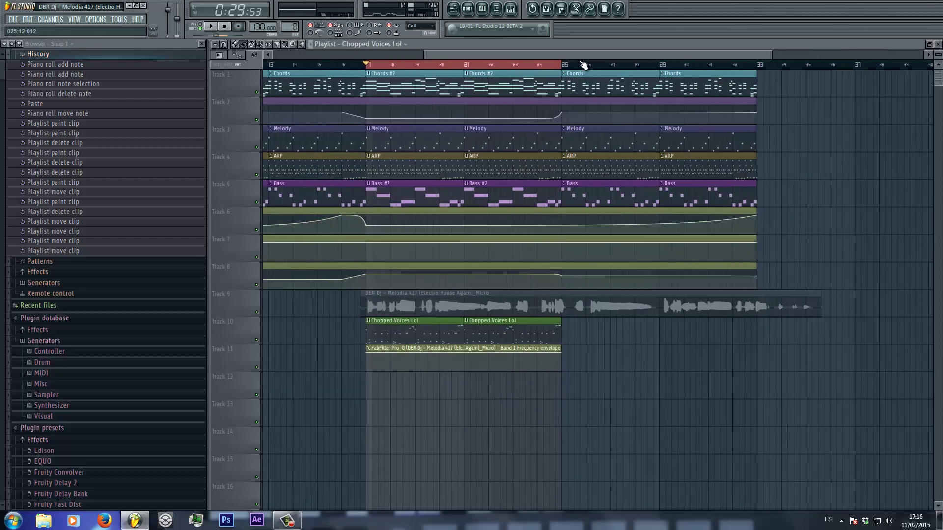
pyautogui.scroll(-2, 543, 61)
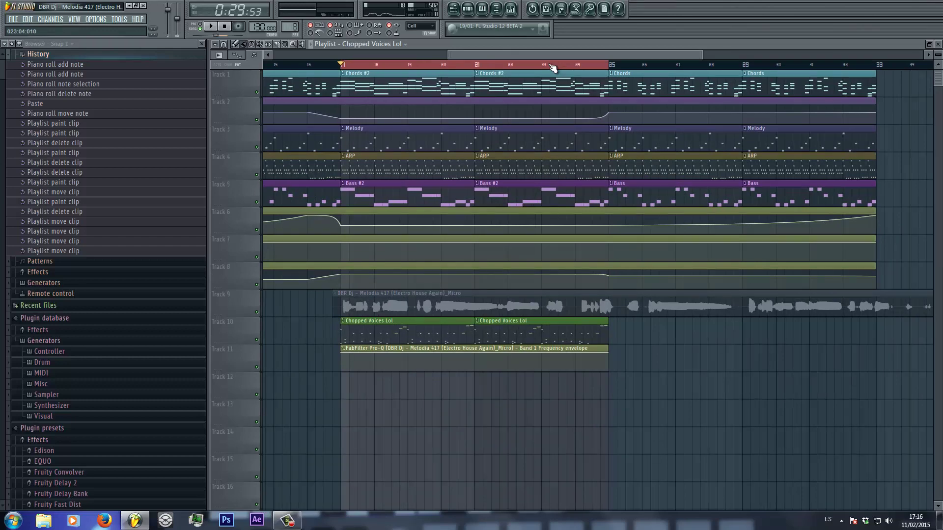
pyautogui.moveTo(549, 55); pyautogui.dragTo(558, 54)
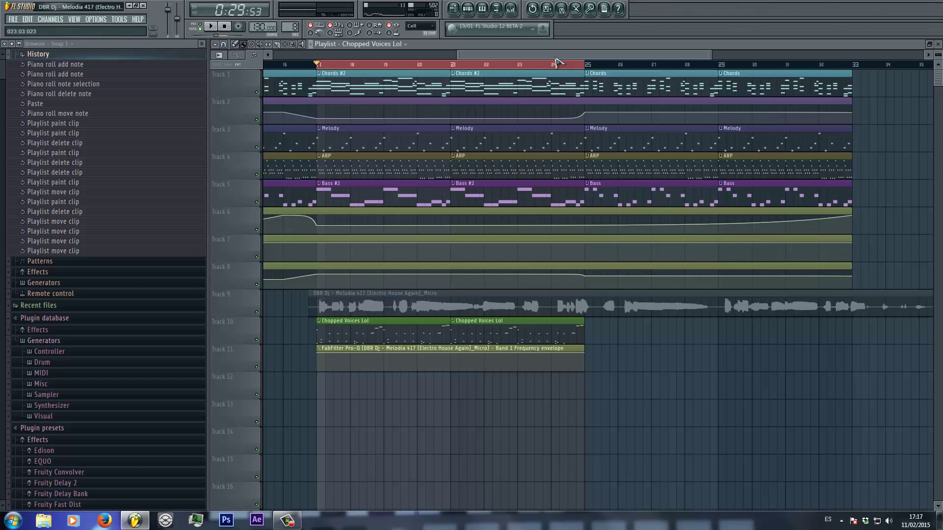
pyautogui.scroll(-5, 557, 61)
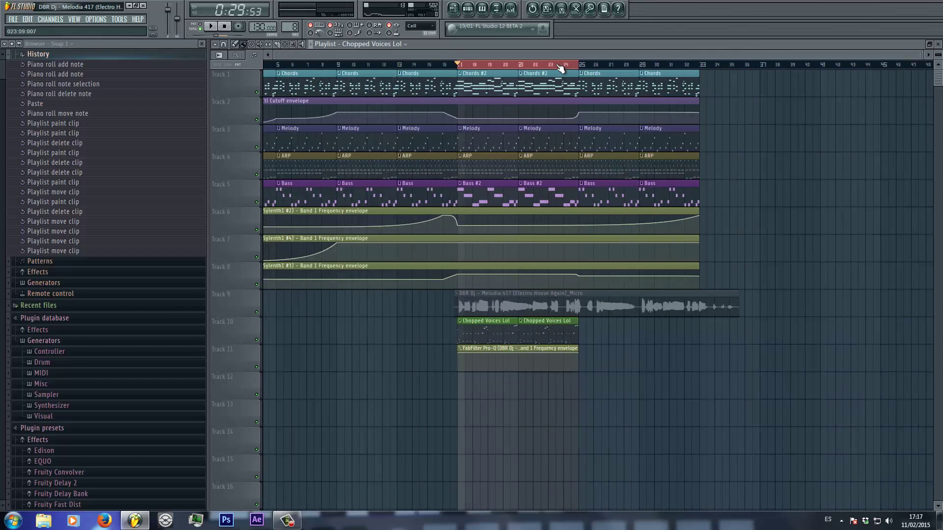